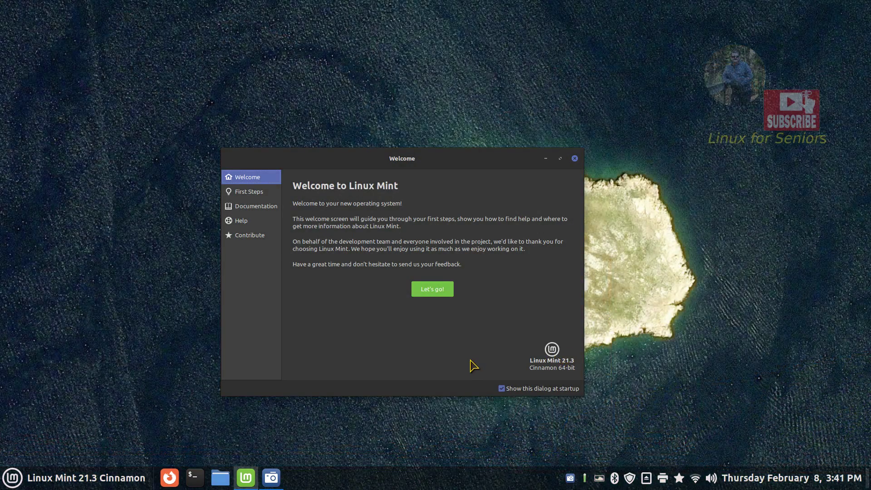
# Dismiss the Welcome screen and open Variety Preferences from the tray menu
pyautogui.click(574, 159)
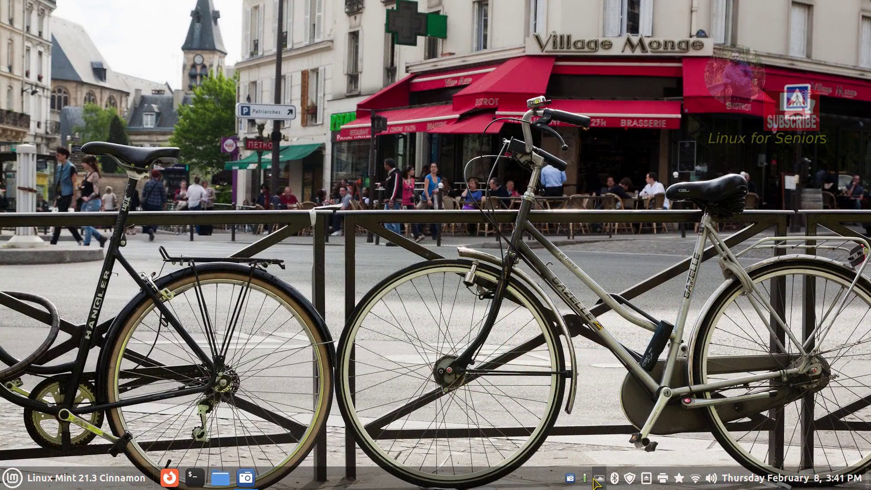
pyautogui.click(597, 480)
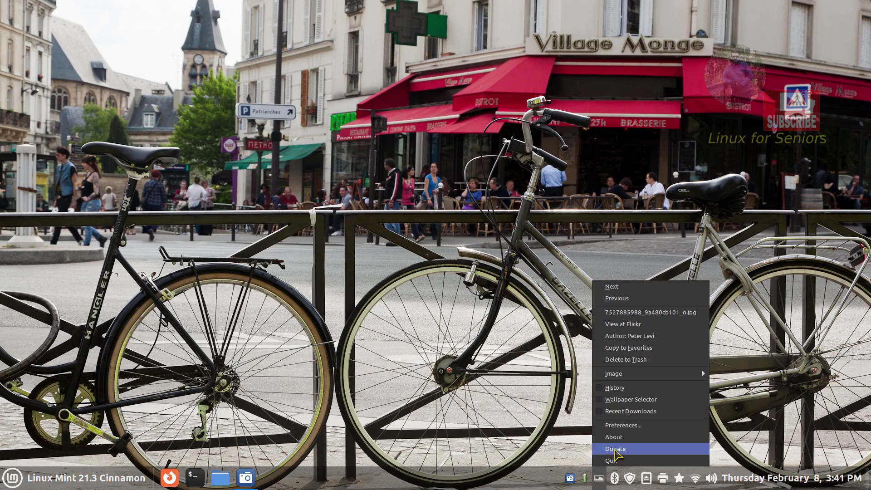
pyautogui.click(616, 420)
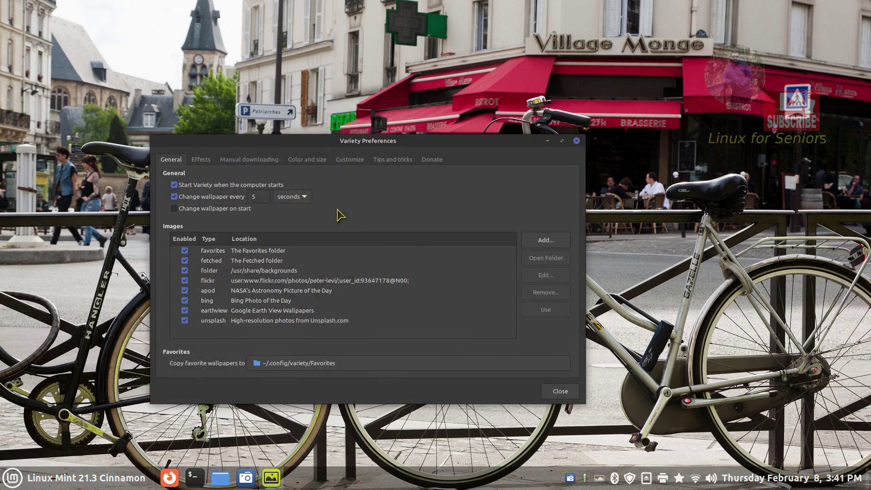
# Try the interval units minutes, hours and days, leaving the unit on minutes
pyautogui.click(174, 196)
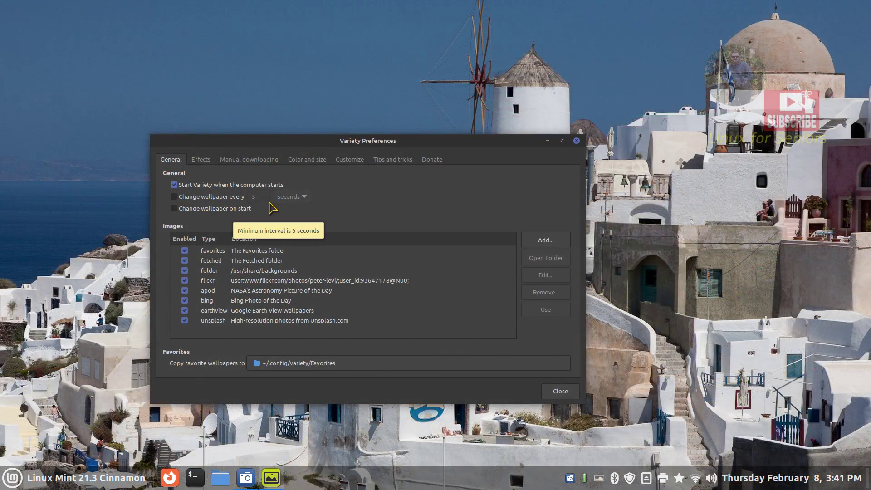
pyautogui.click(174, 197)
pyautogui.click(297, 196)
pyautogui.click(300, 210)
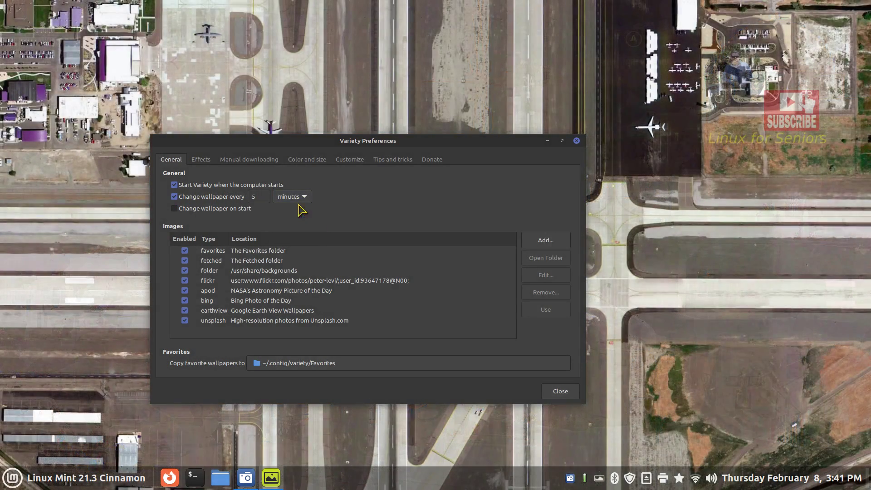
pyautogui.click(295, 197)
pyautogui.click(299, 210)
pyautogui.click(297, 197)
pyautogui.click(299, 213)
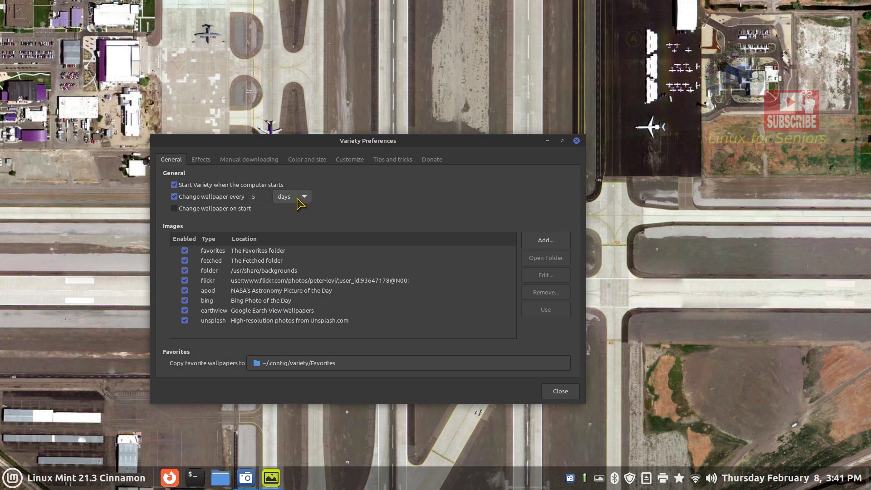
pyautogui.click(297, 196)
pyautogui.click(303, 171)
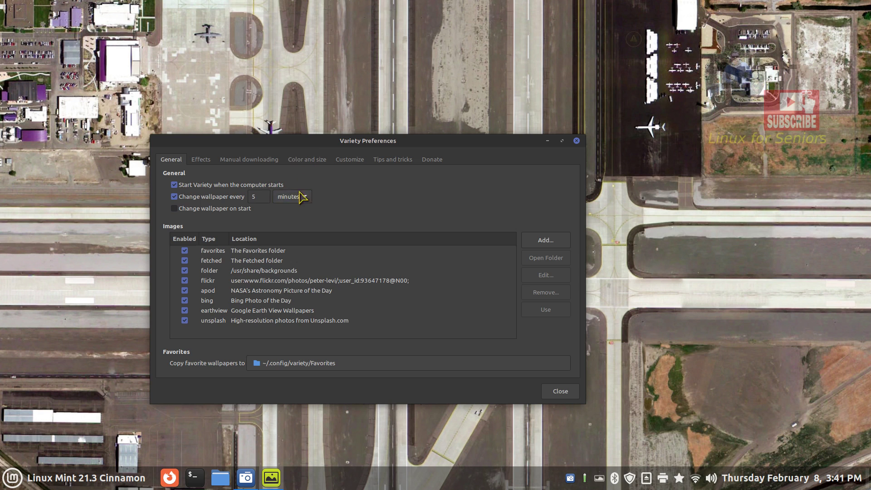
# Untick 'Change wallpaper every' and close Variety Preferences
pyautogui.click(174, 197)
pyautogui.moveTo(268, 140); pyautogui.dragTo(276, 115)
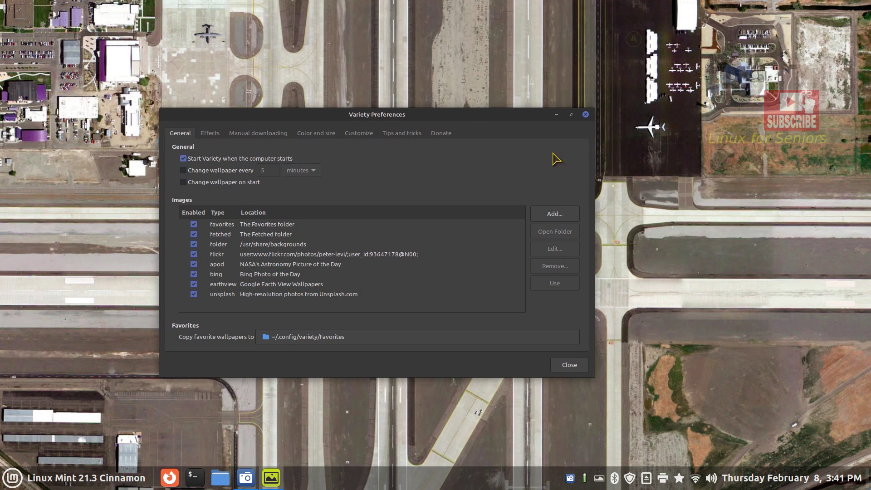
pyautogui.click(584, 122)
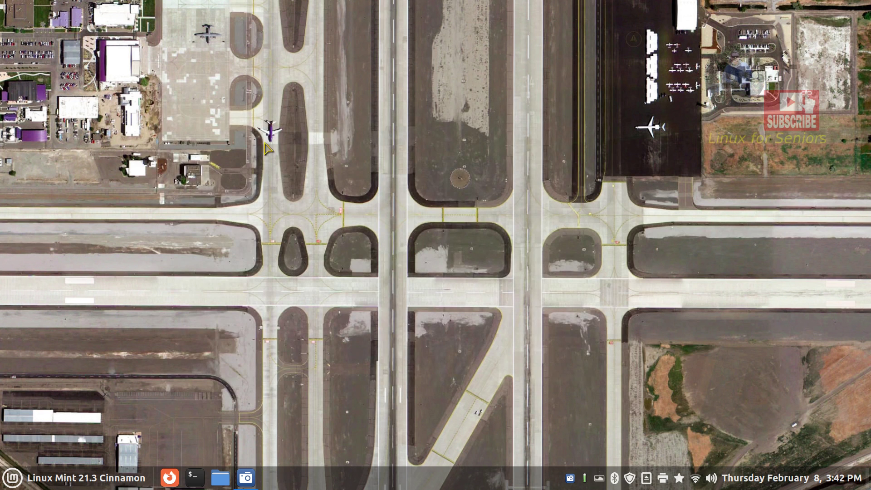
# Advance the wallpaper twice with Next, from the airport aerial to the Capitol, then a spiral galaxy
pyautogui.click(599, 478)
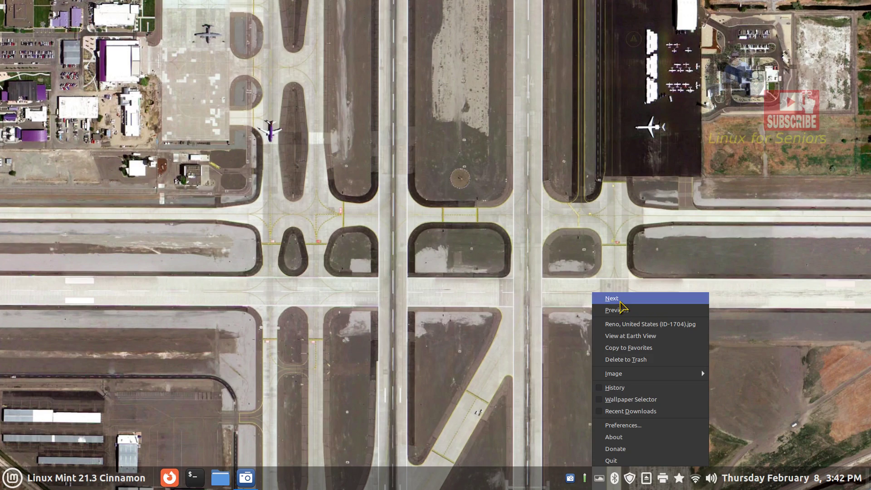
pyautogui.click(621, 299)
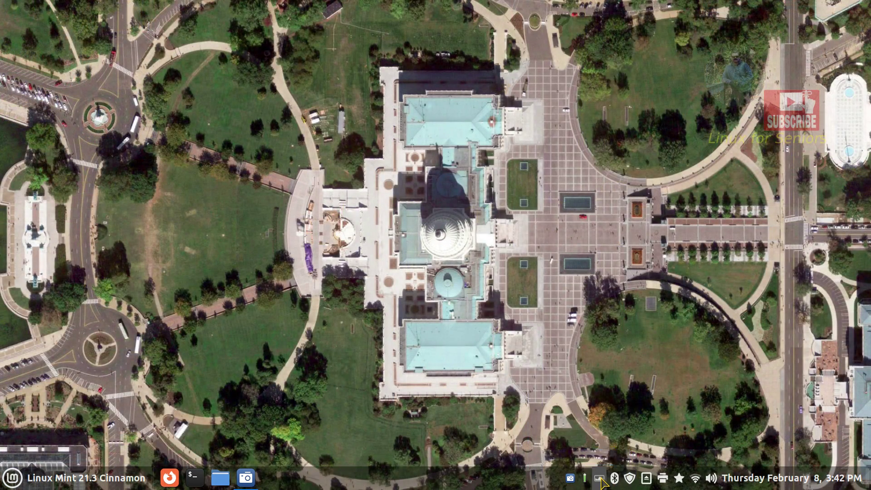
pyautogui.click(599, 478)
pyautogui.click(619, 299)
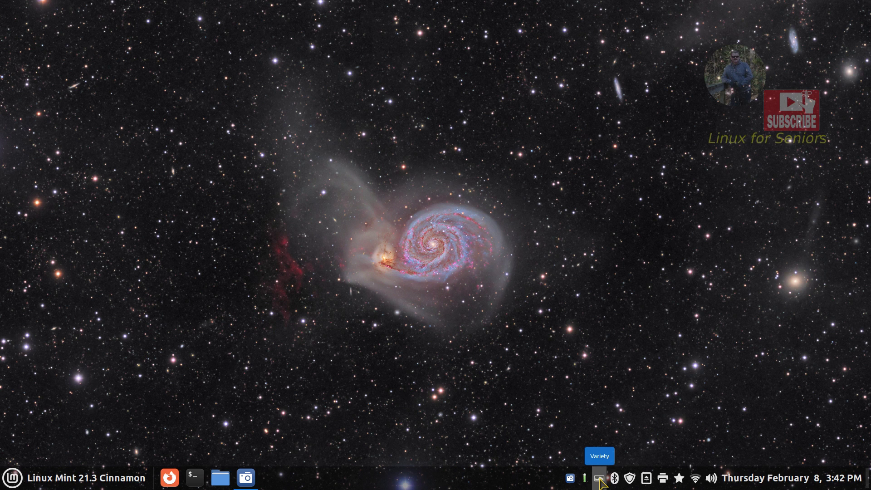
pyautogui.click(599, 480)
pyautogui.click(607, 439)
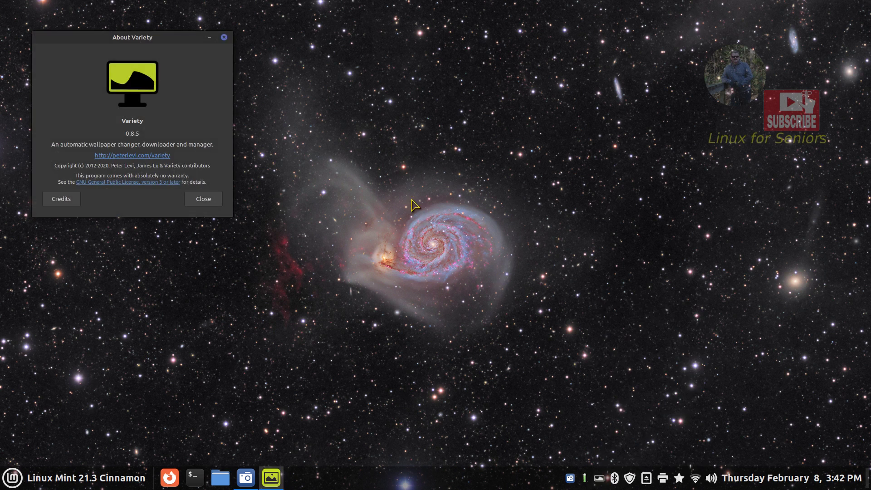
pyautogui.moveTo(153, 39); pyautogui.dragTo(414, 193)
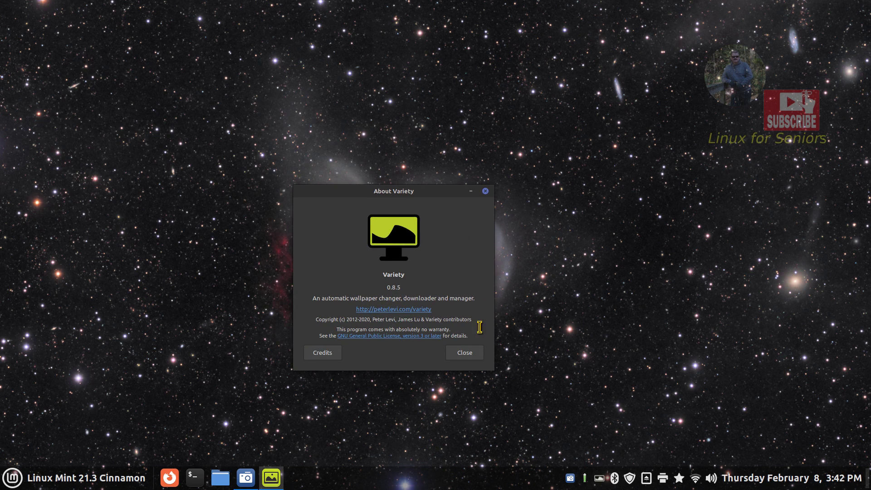
pyautogui.moveTo(381, 274); pyautogui.dragTo(411, 277)
pyautogui.click(464, 352)
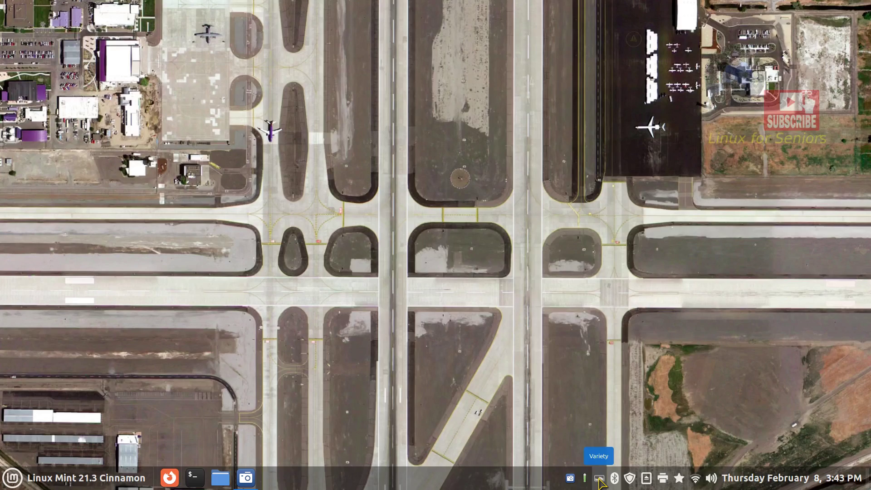
pyautogui.scroll(-1, 599, 482)
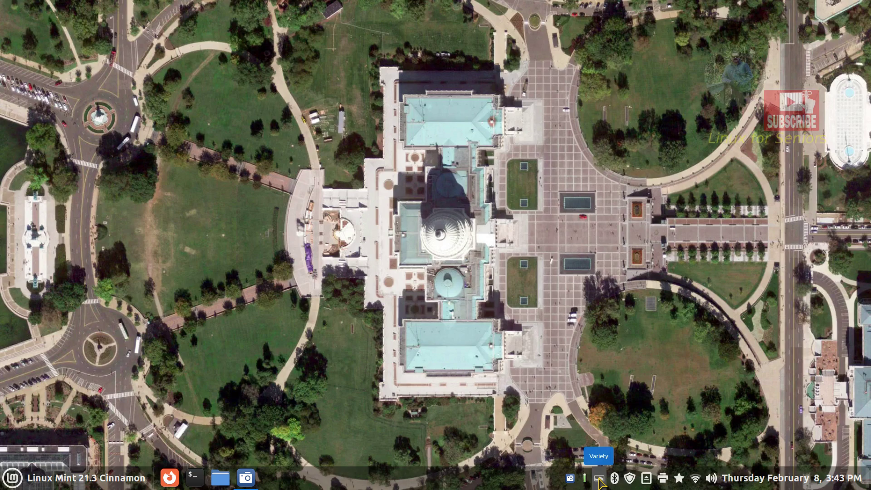
pyautogui.scroll(-1, 600, 482)
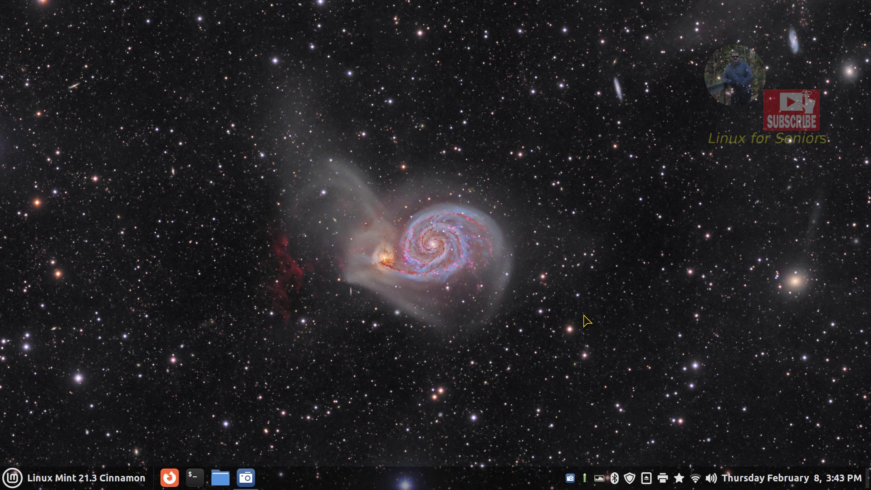
pyautogui.click(599, 478)
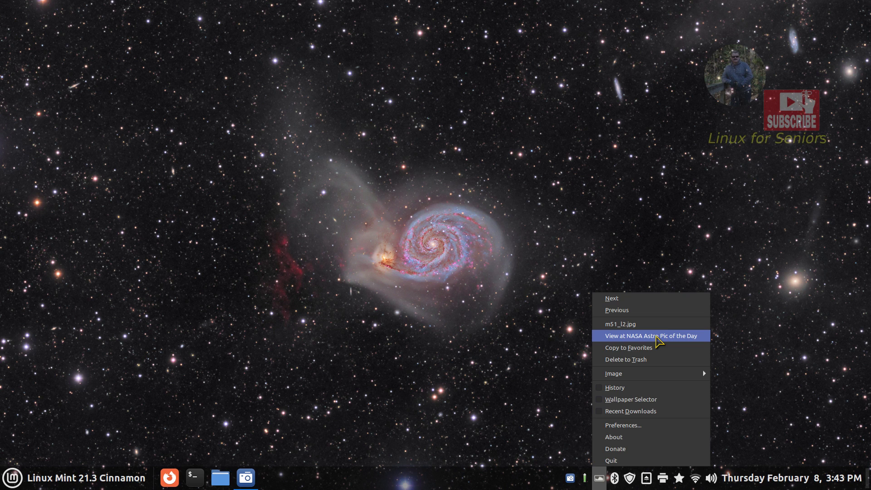
pyautogui.click(651, 335)
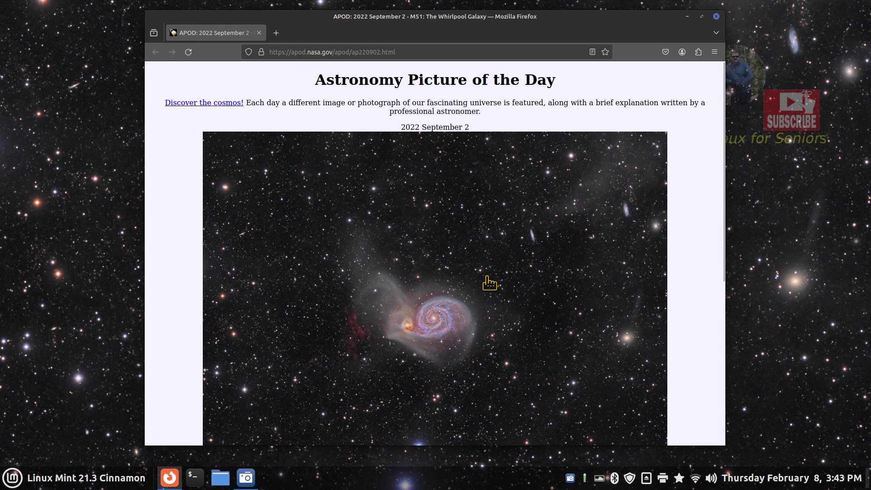
pyautogui.scroll(-5, 489, 284)
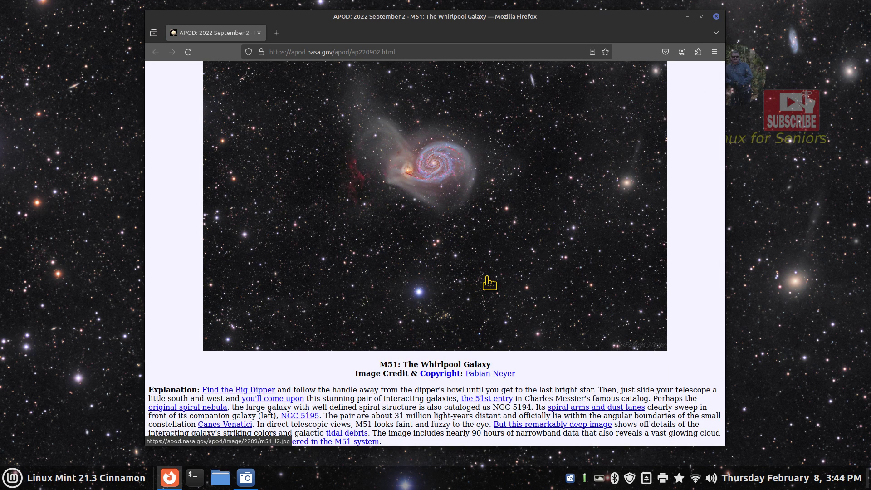
pyautogui.scroll(3, 489, 284)
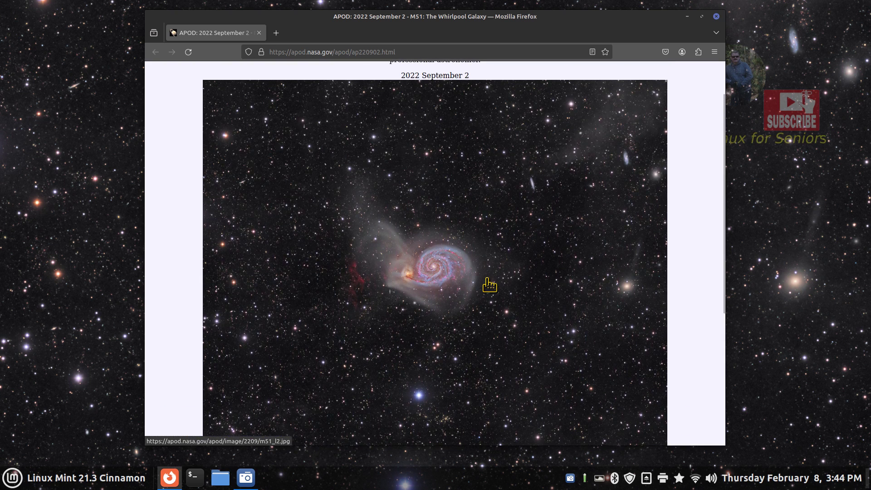
pyautogui.click(716, 17)
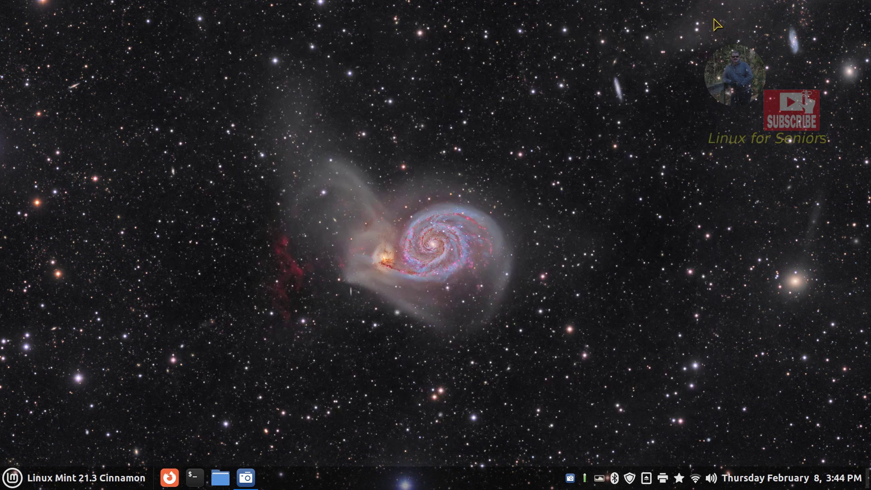
# Set the Bing Devetashka Cave photo as wallpaper from Variety Preferences, then close Preferences
pyautogui.click(599, 479)
pyautogui.click(616, 425)
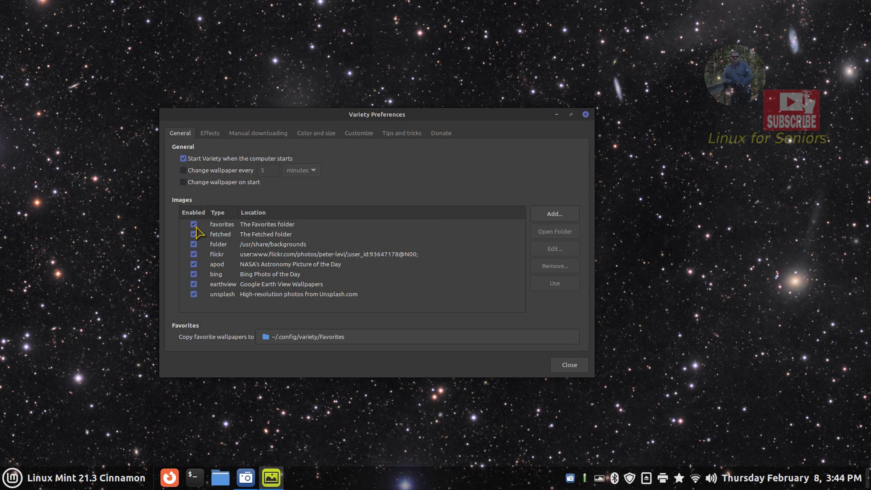
pyautogui.click(260, 274)
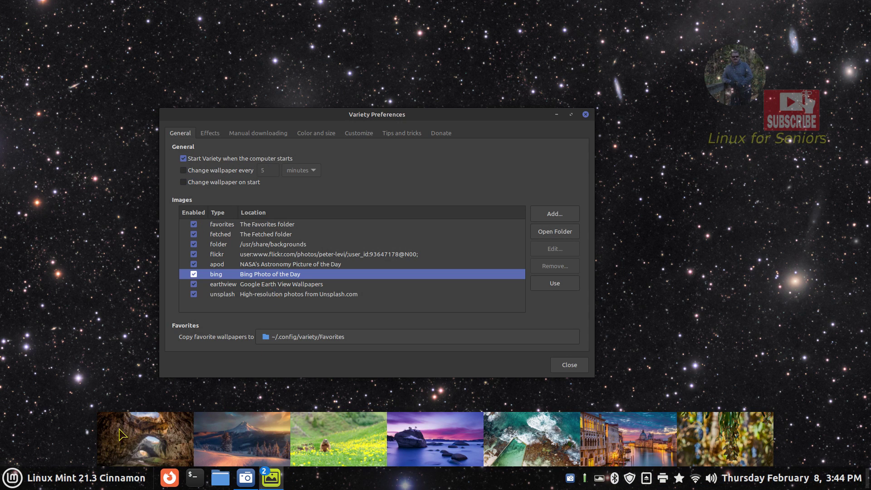
pyautogui.click(157, 442)
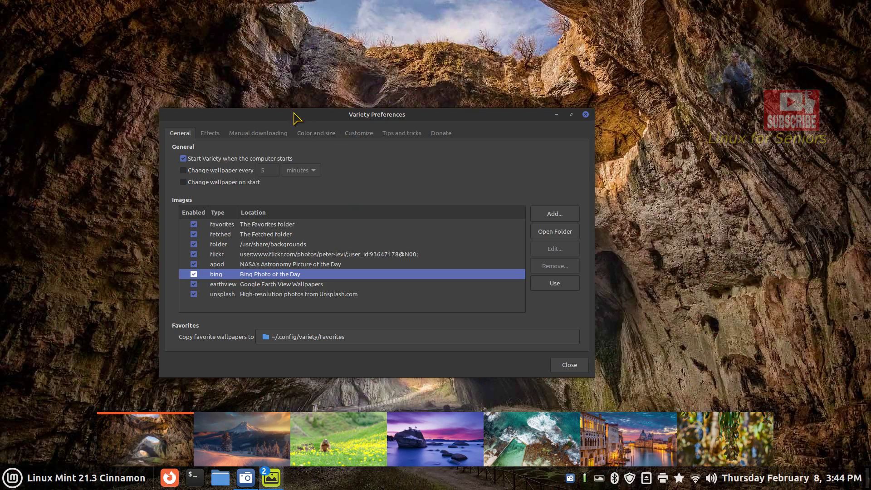
pyautogui.moveTo(293, 117); pyautogui.dragTo(250, 99)
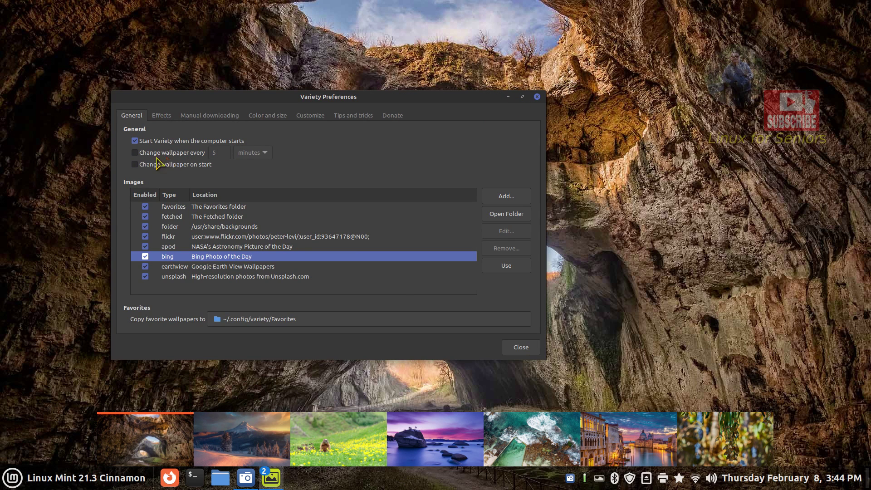
pyautogui.click(536, 97)
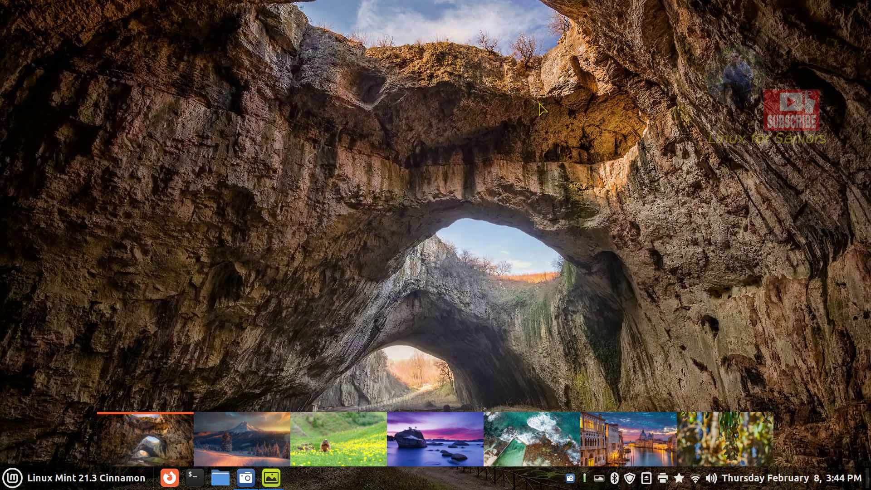
# Close Variety's thumbnail strip, then reopen and close Variety Preferences
pyautogui.rightClick(277, 479)
pyautogui.click(261, 454)
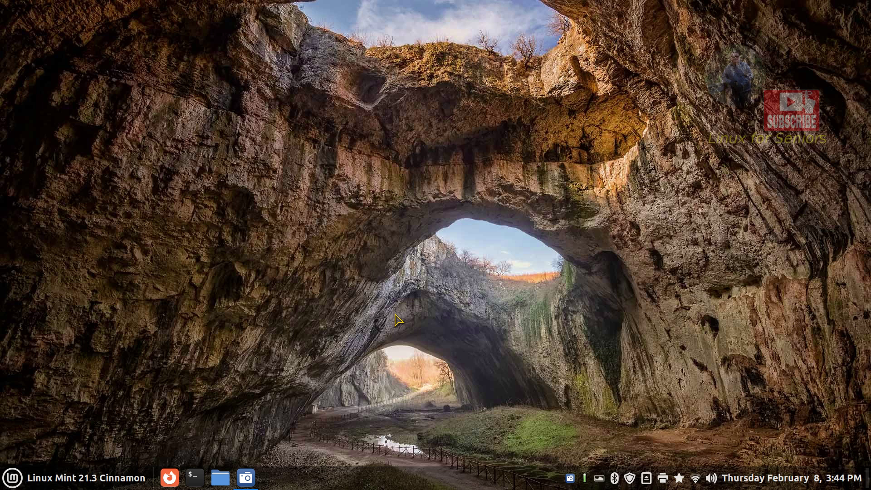
pyautogui.click(598, 477)
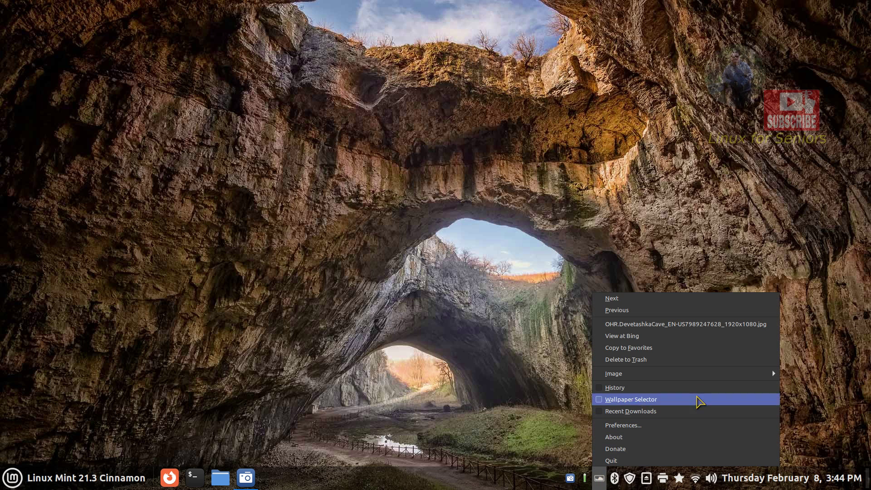
pyautogui.moveTo(685, 373)
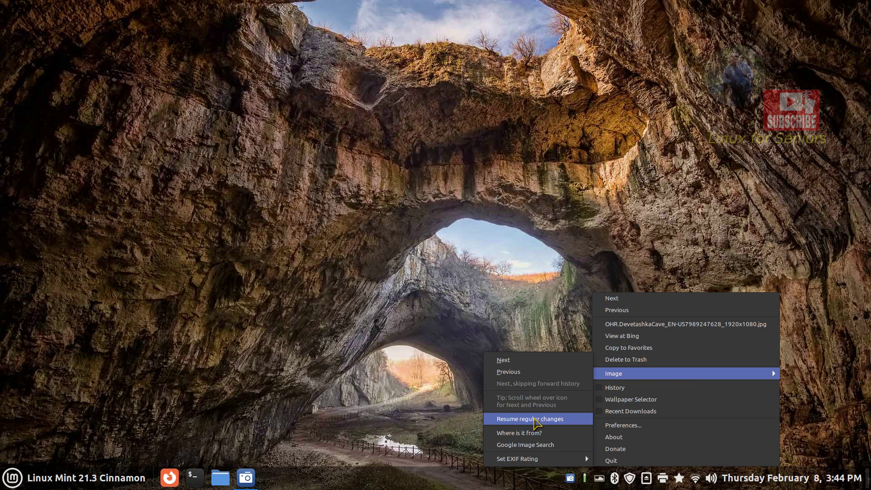
pyautogui.click(623, 426)
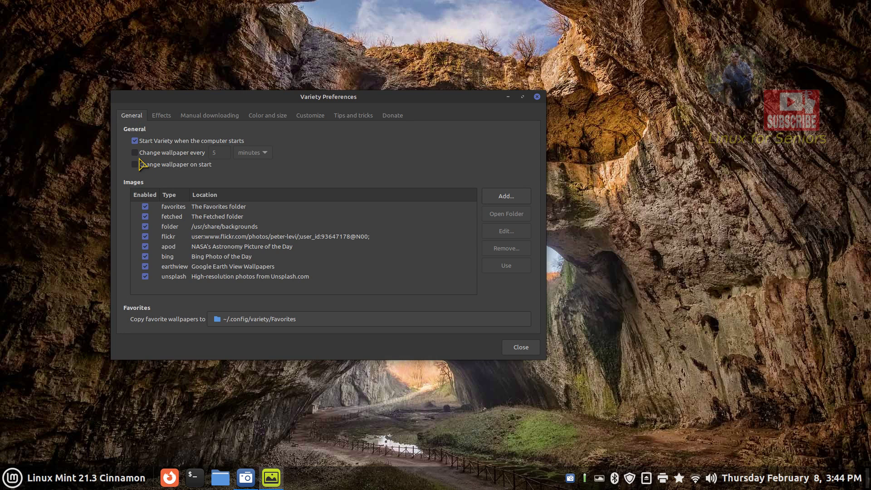
pyautogui.click(537, 97)
# Search Software Manager for 'variety', confirm version 0.8.5-2 is installed, then close it
pyautogui.click(12, 477)
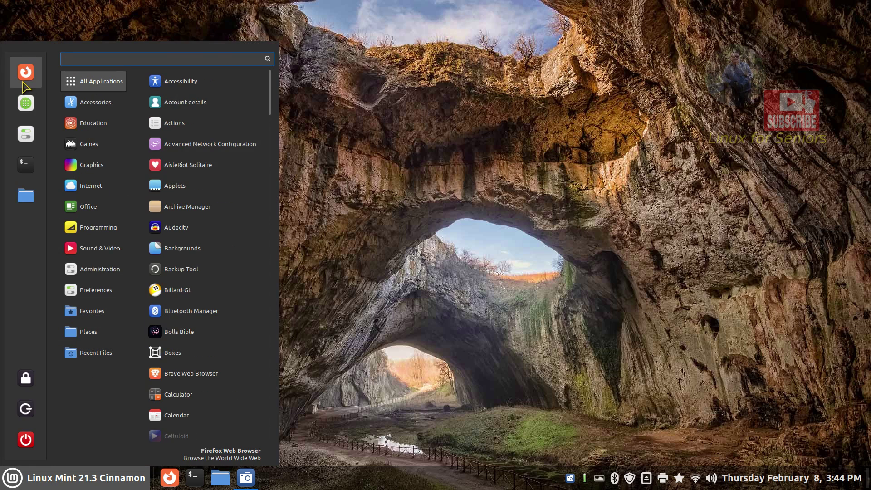
pyautogui.click(25, 105)
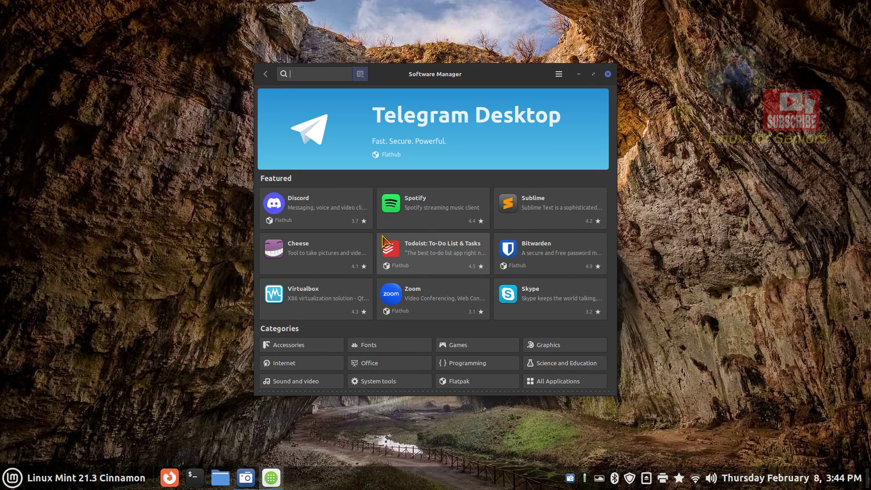
pyautogui.write('variety')
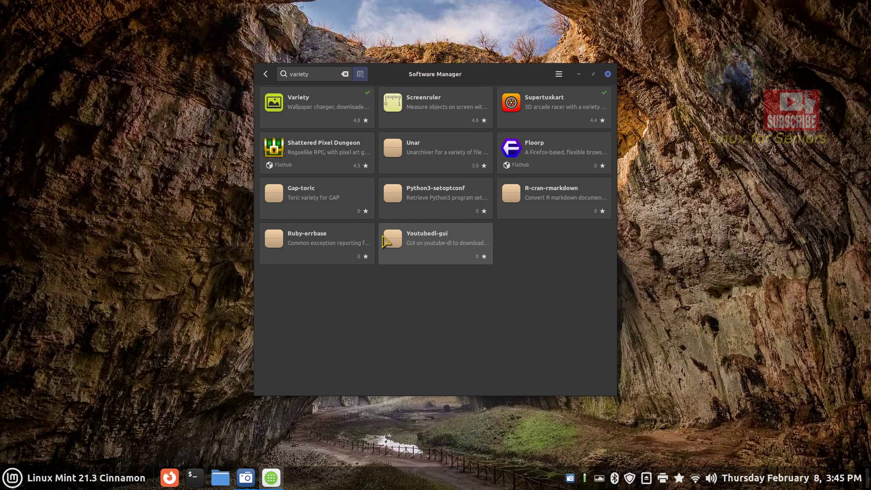
pyautogui.click(312, 114)
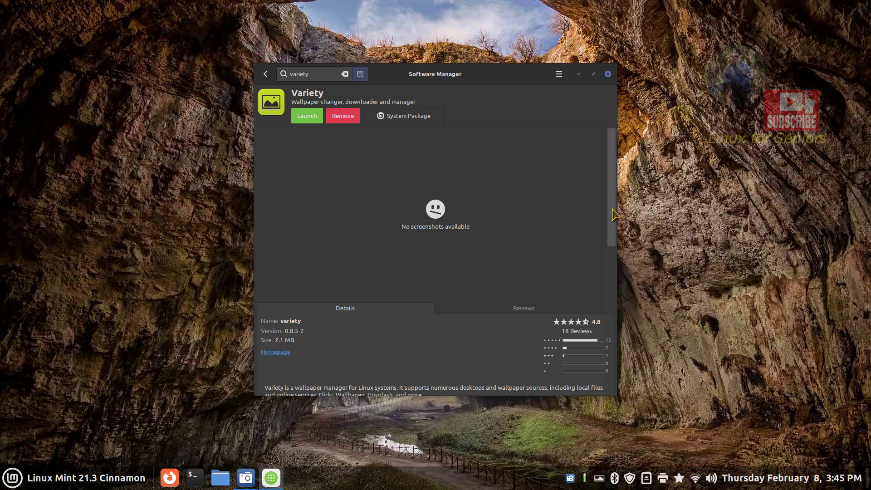
pyautogui.moveTo(612, 200); pyautogui.dragTo(617, 155)
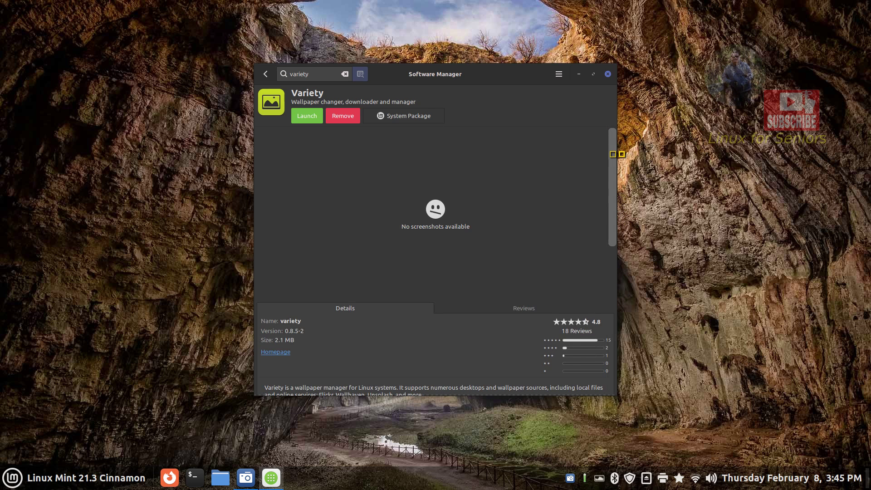
pyautogui.click(608, 74)
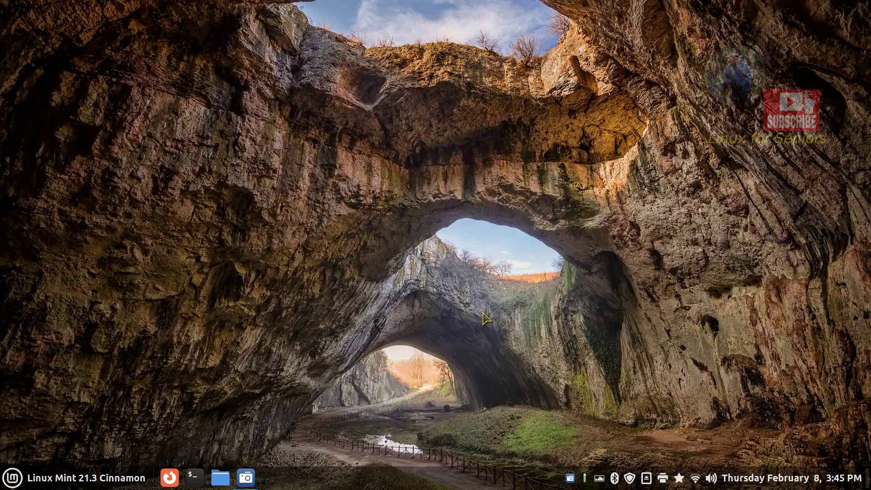
# Preview NASA Astronomy Picture of the Day images, setting the aurora and then Cosmic Cliffs as wallpaper
pyautogui.click(599, 481)
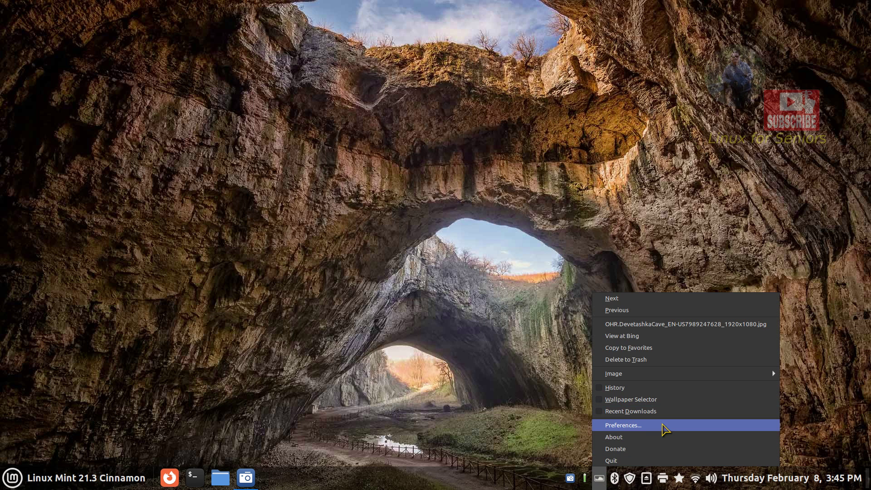
pyautogui.click(656, 428)
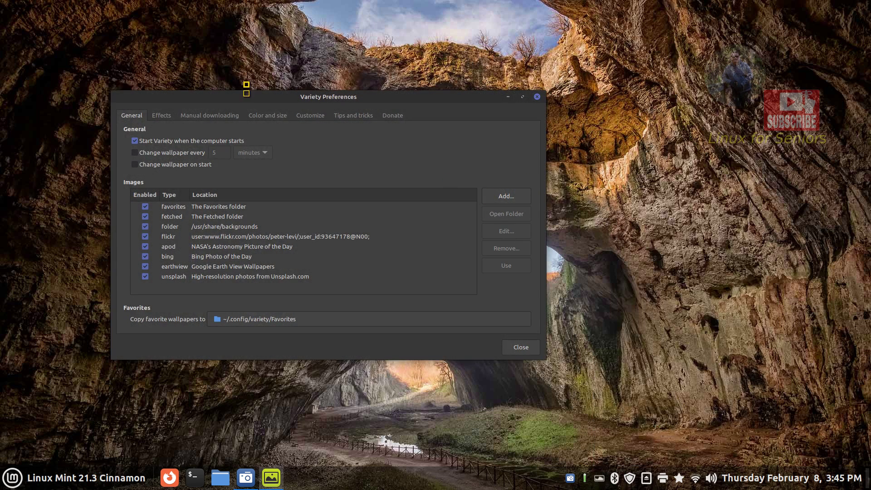
pyautogui.moveTo(240, 100); pyautogui.dragTo(318, 168)
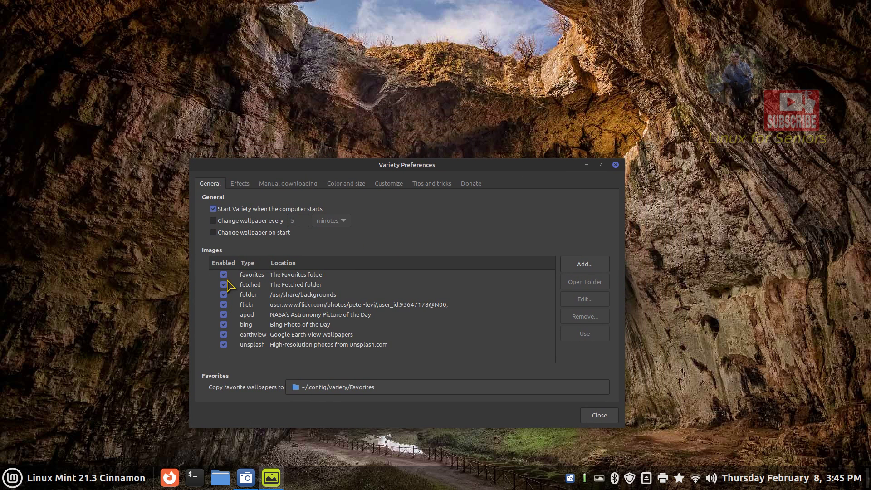
pyautogui.click(291, 314)
pyautogui.click(400, 447)
pyautogui.moveTo(475, 168); pyautogui.dragTo(556, 127)
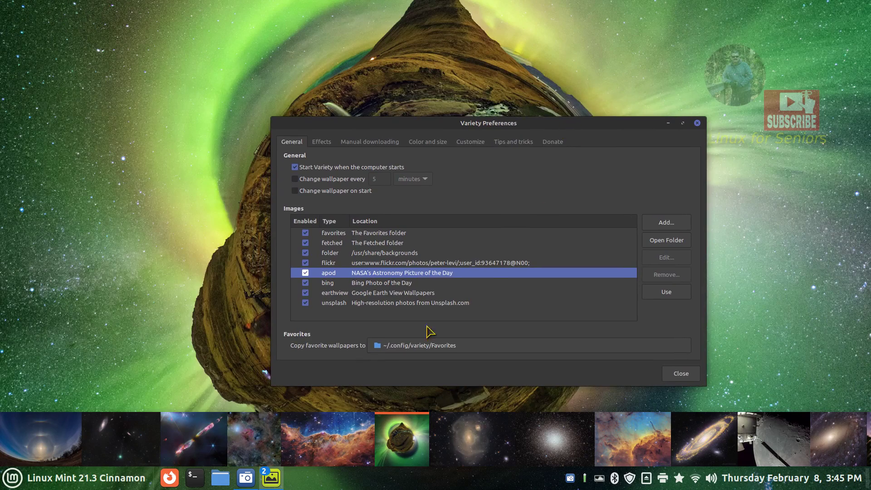
pyautogui.click(338, 442)
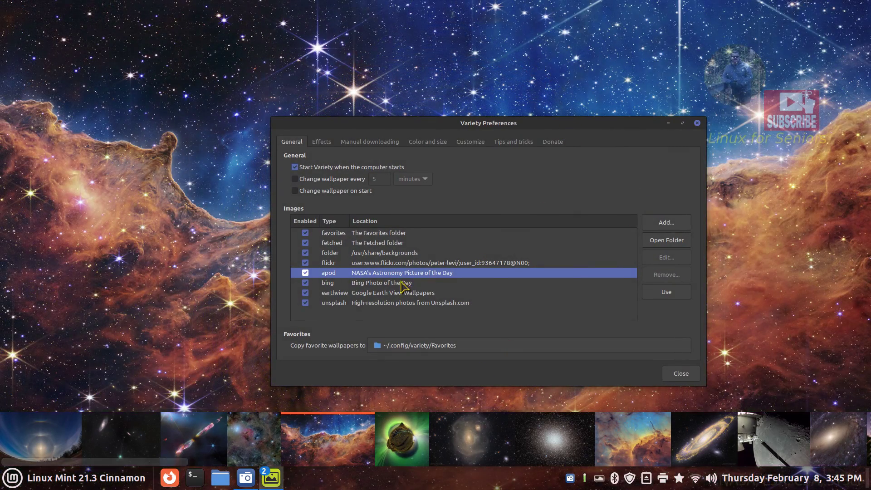
# Try the Bing purple lake and the Flickr bicycles and rooftops photos, ending on the white chairs photo
pyautogui.click(408, 284)
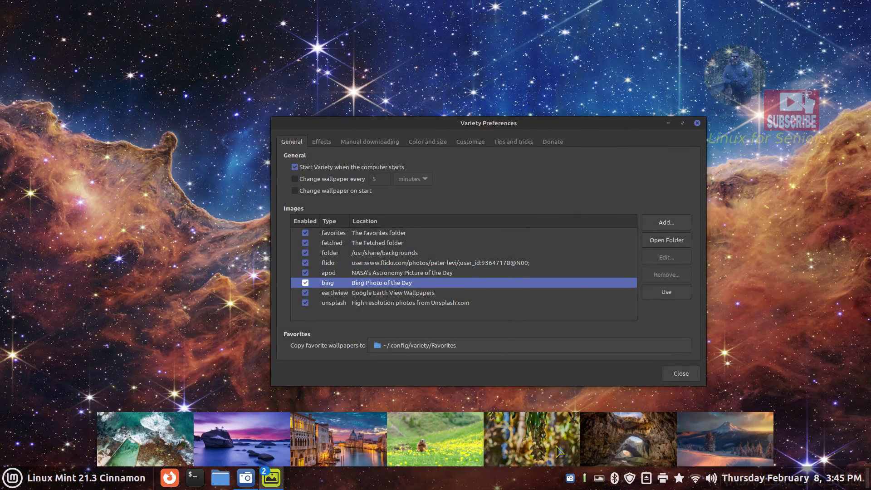
pyautogui.click(287, 414)
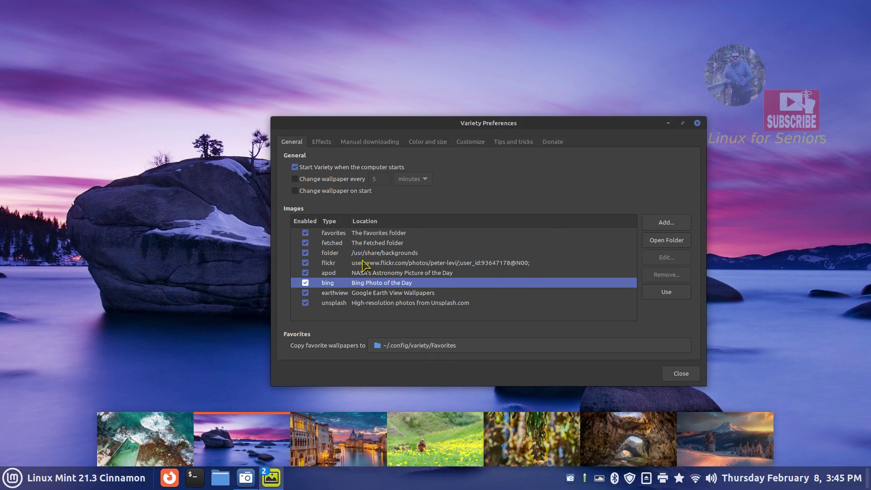
pyautogui.click(364, 263)
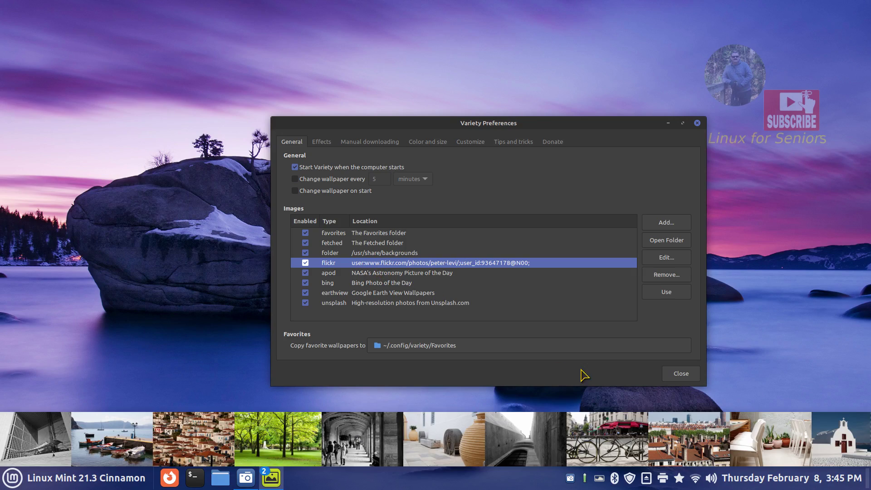
pyautogui.click(599, 451)
pyautogui.click(688, 449)
pyautogui.click(744, 438)
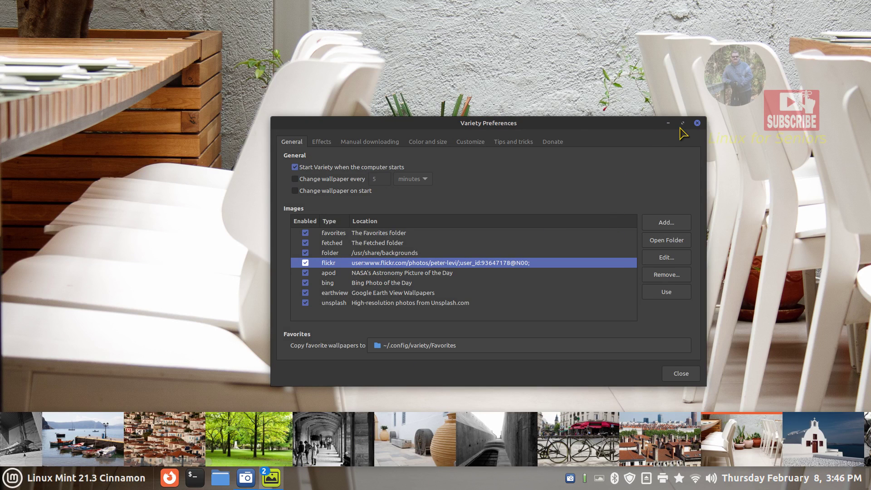
# Close Variety Preferences and its thumbnail strip
pyautogui.click(696, 123)
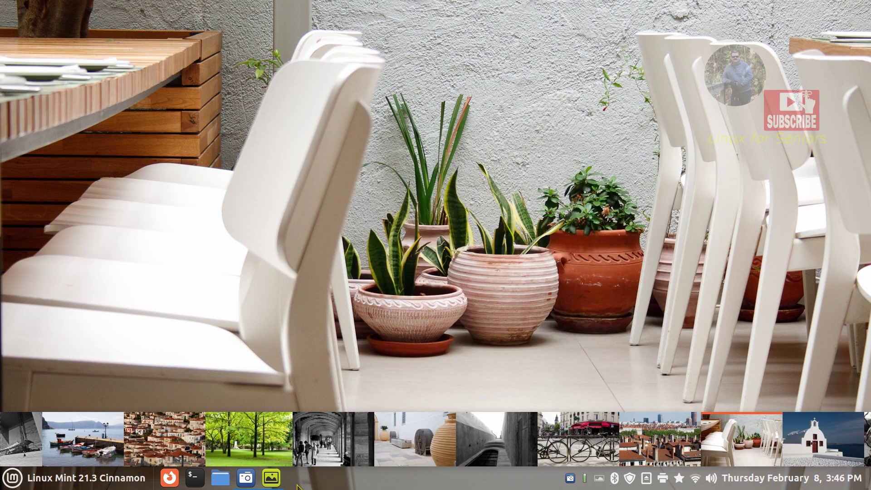
pyautogui.rightClick(270, 478)
pyautogui.click(305, 455)
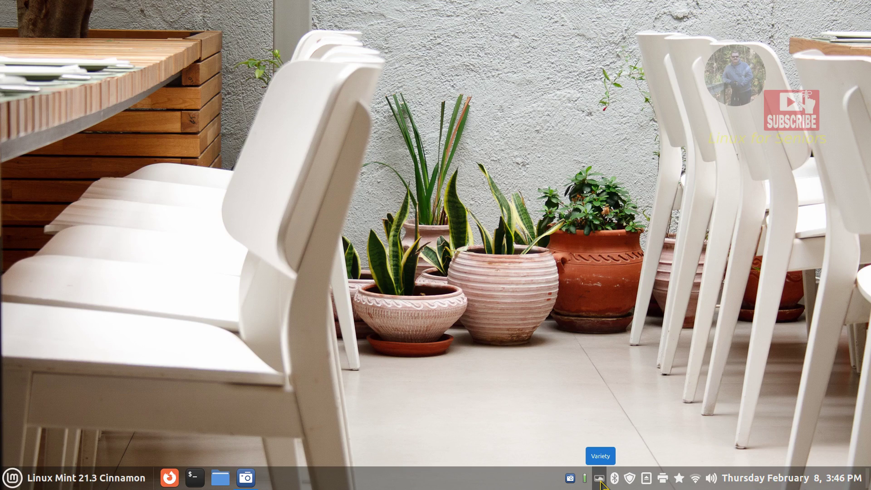
# Leave the Flickr poppy photo as wallpaper and dismiss Variety's tray menu
pyautogui.scroll(-2, 600, 482)
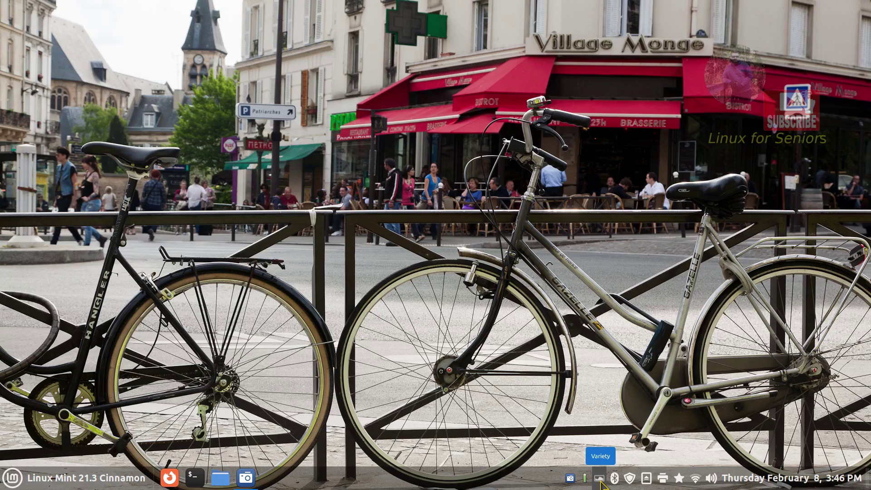
pyautogui.scroll(-1, 600, 482)
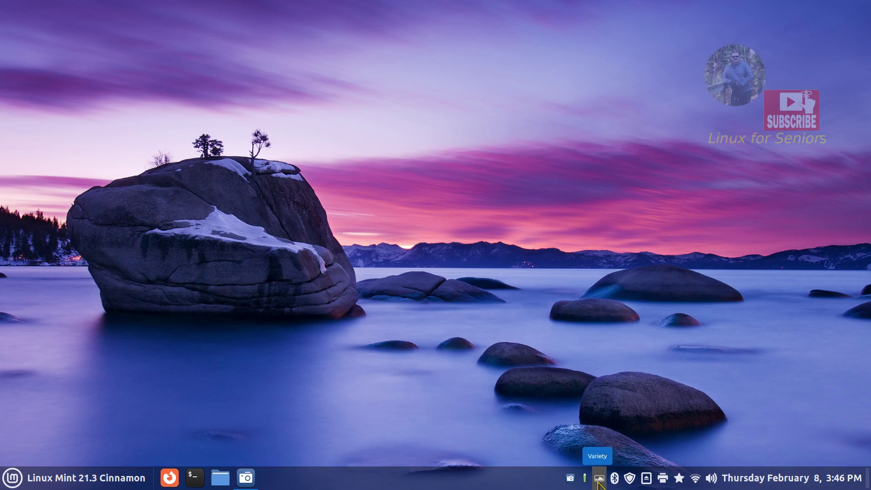
pyautogui.scroll(2, 598, 482)
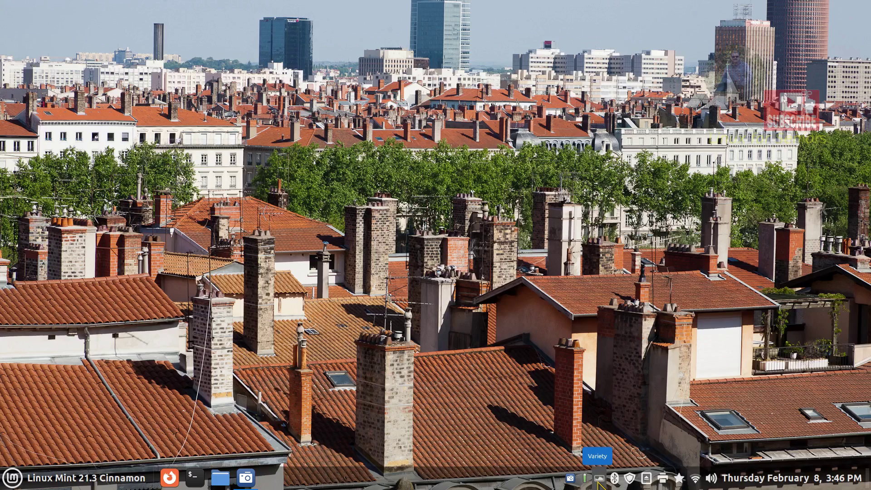
pyautogui.scroll(1, 599, 484)
pyautogui.scroll(1, 599, 484)
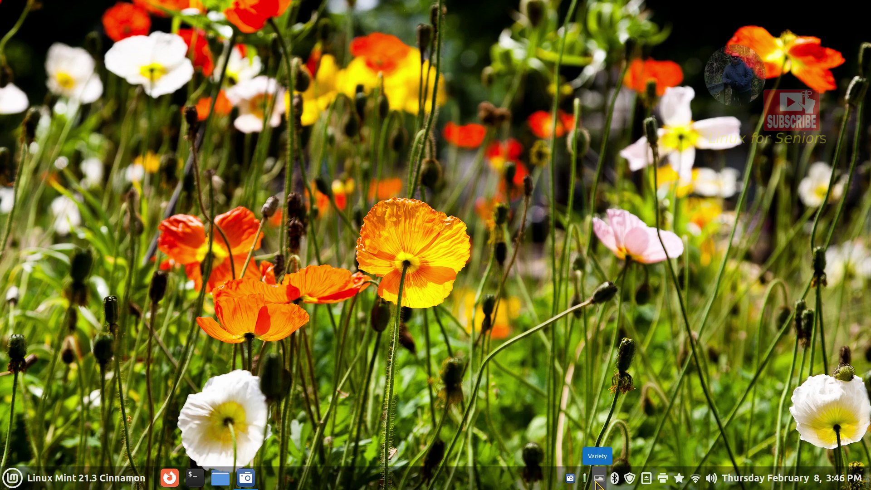
pyautogui.click(598, 483)
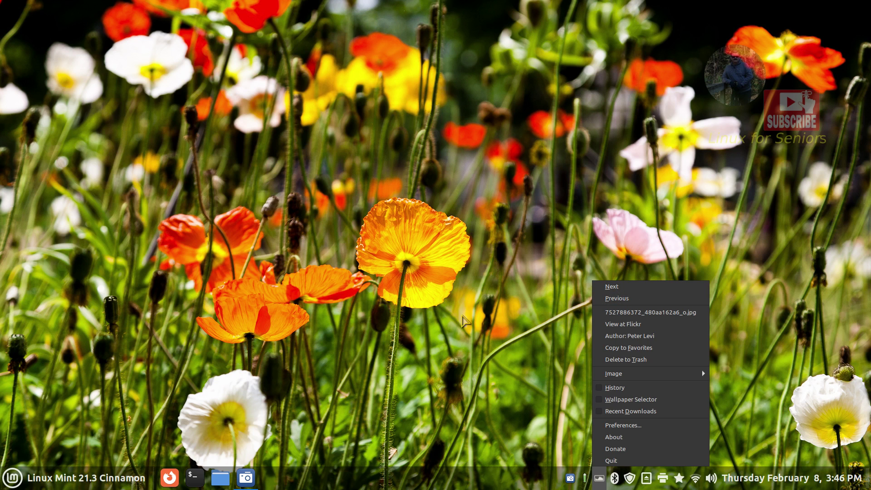
pyautogui.click(485, 352)
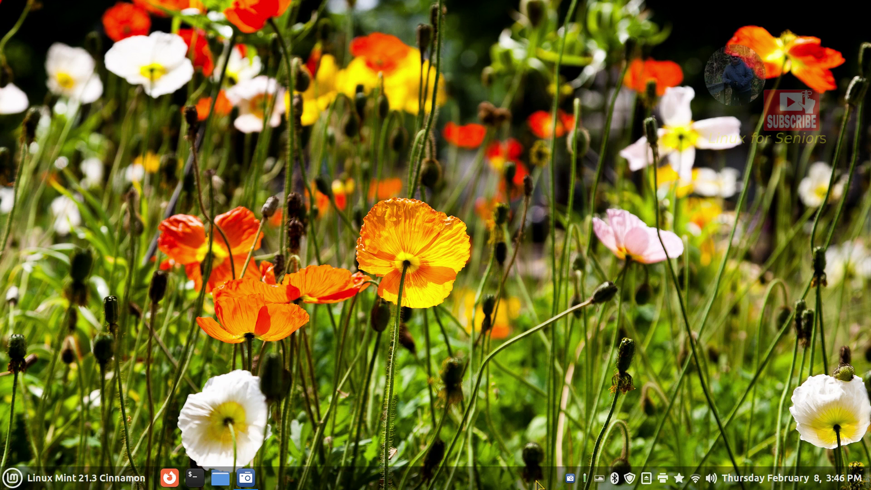
# In System Settings > Extensions, raise the Watermark extension's opacity
pyautogui.rightClick(412, 482)
pyautogui.click(390, 453)
pyautogui.click(335, 281)
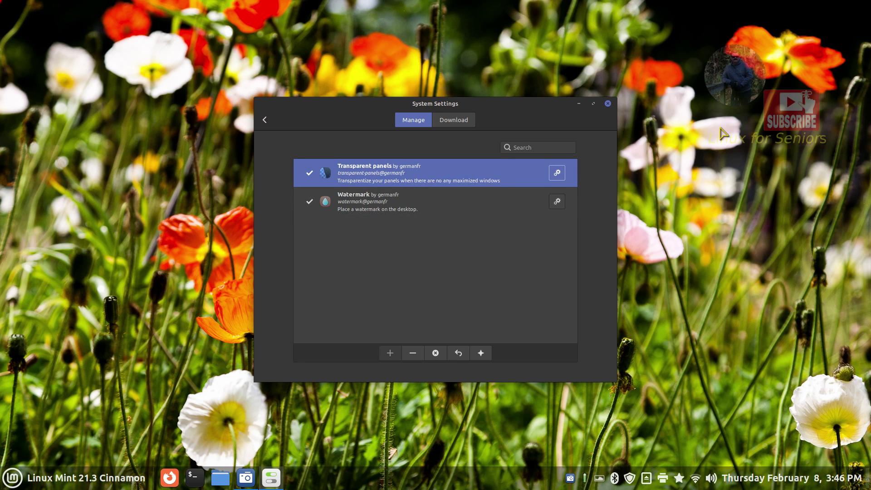
pyautogui.click(471, 204)
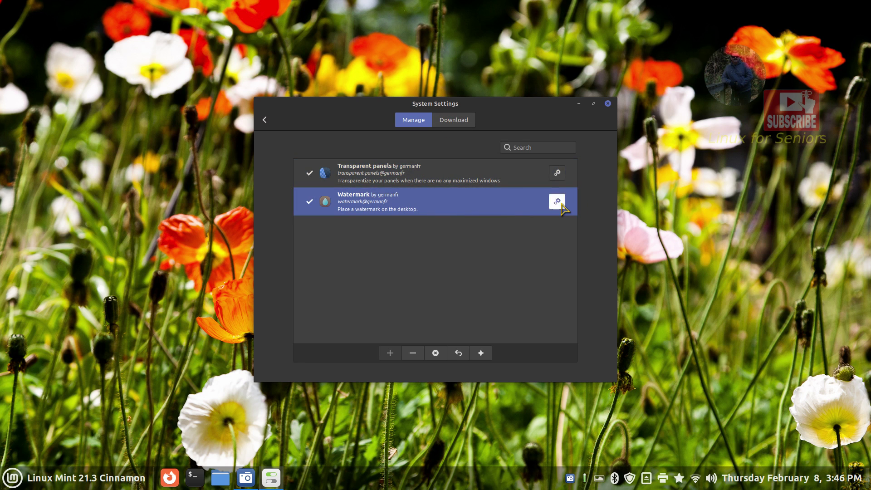
pyautogui.click(556, 202)
pyautogui.moveTo(160, 142); pyautogui.dragTo(230, 143)
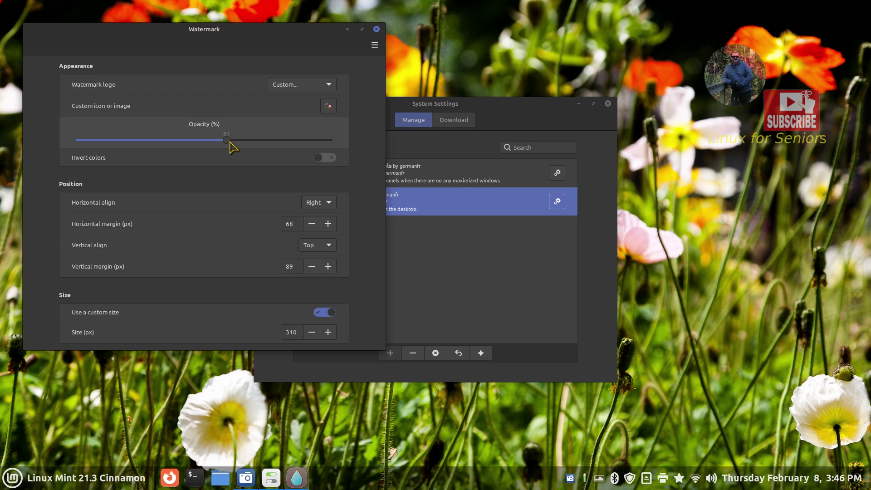
pyautogui.click(377, 29)
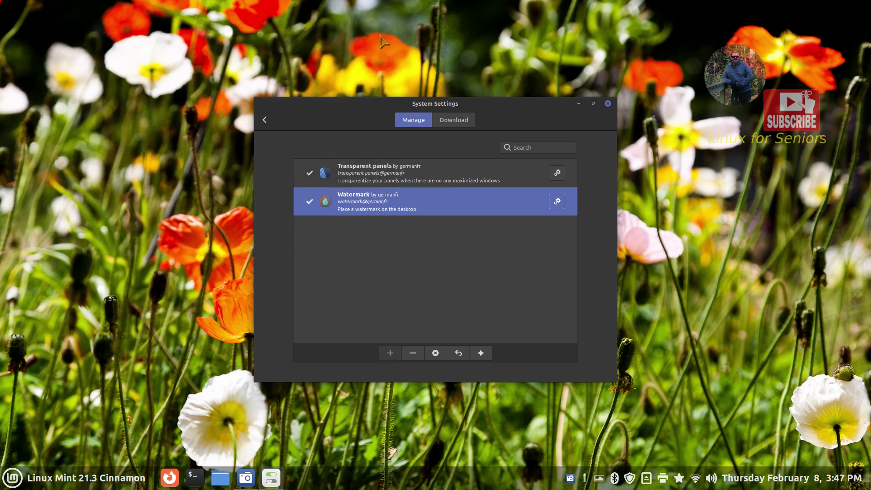
# Lower the Watermark opacity to 46 percent and close System Settings
pyautogui.moveTo(510, 115); pyautogui.dragTo(460, 81)
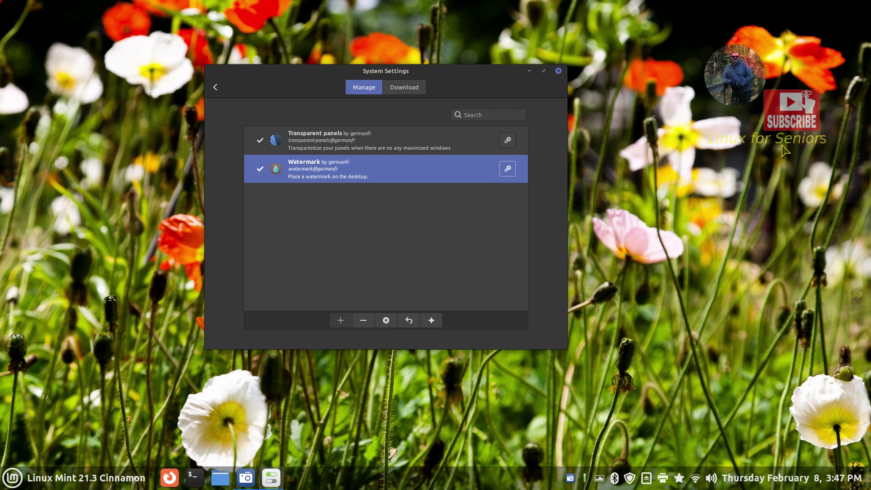
pyautogui.click(515, 170)
pyautogui.moveTo(227, 141); pyautogui.dragTo(186, 140)
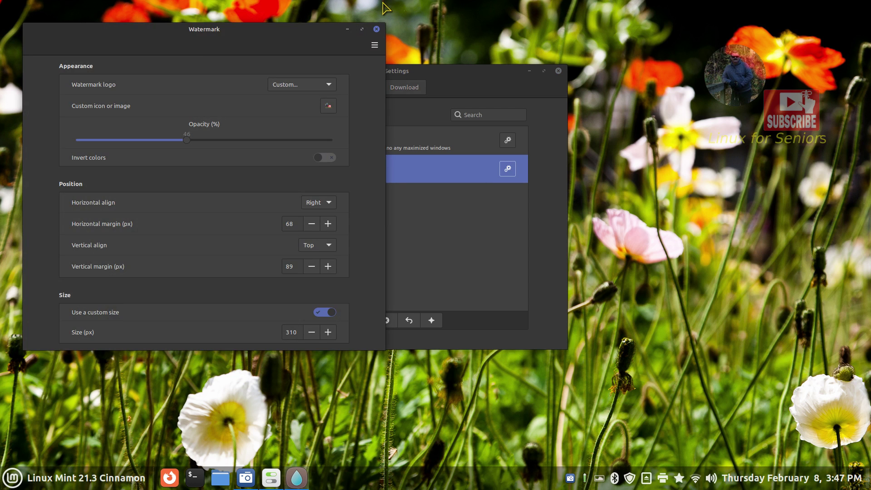
pyautogui.click(376, 29)
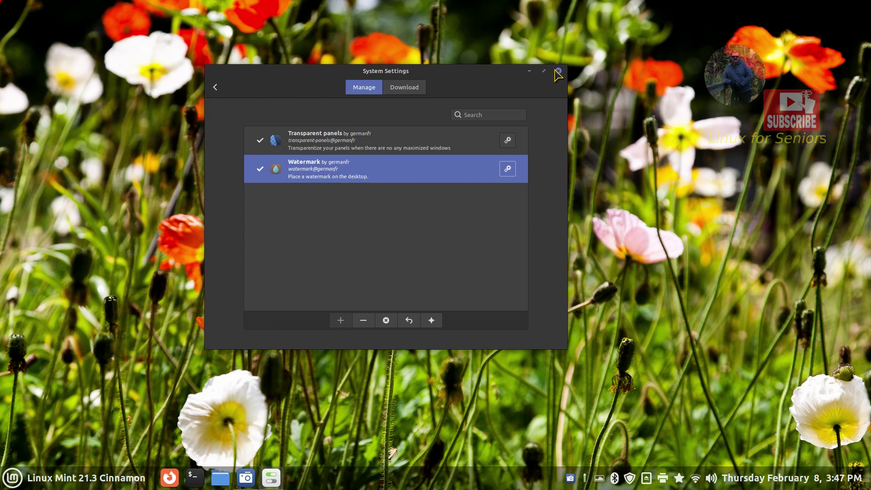
pyautogui.click(558, 72)
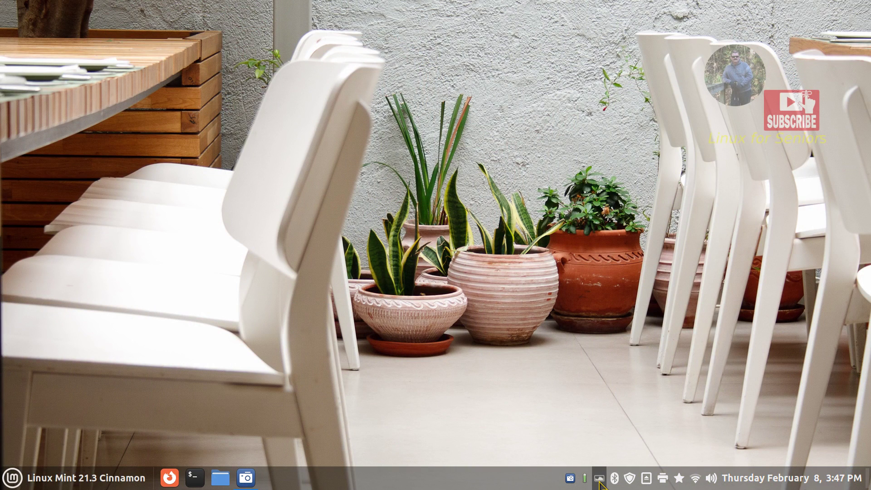
# Open Variety Preferences on the General tab, showing the eight enabled image sources
pyautogui.click(599, 481)
pyautogui.click(630, 424)
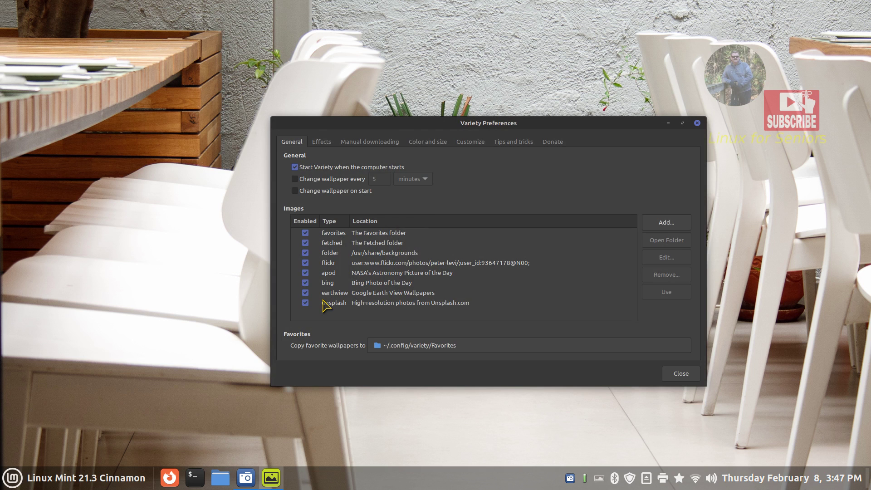
pyautogui.click(220, 477)
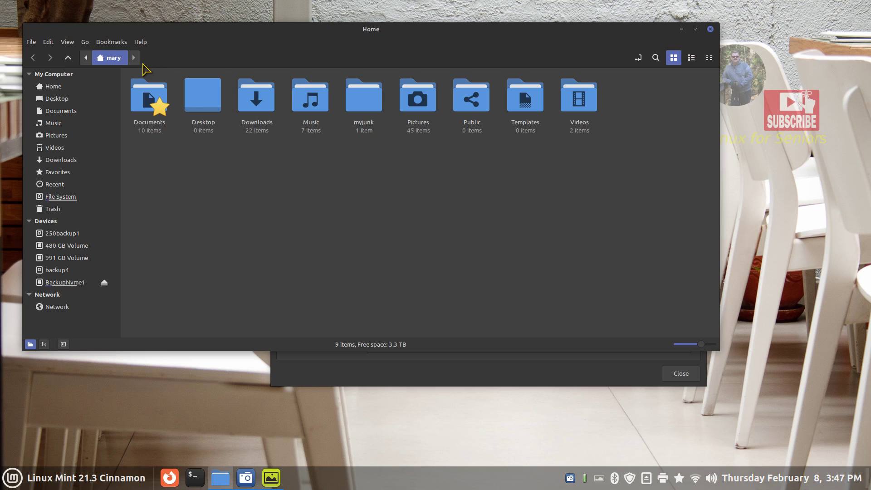
pyautogui.doubleClick(419, 100)
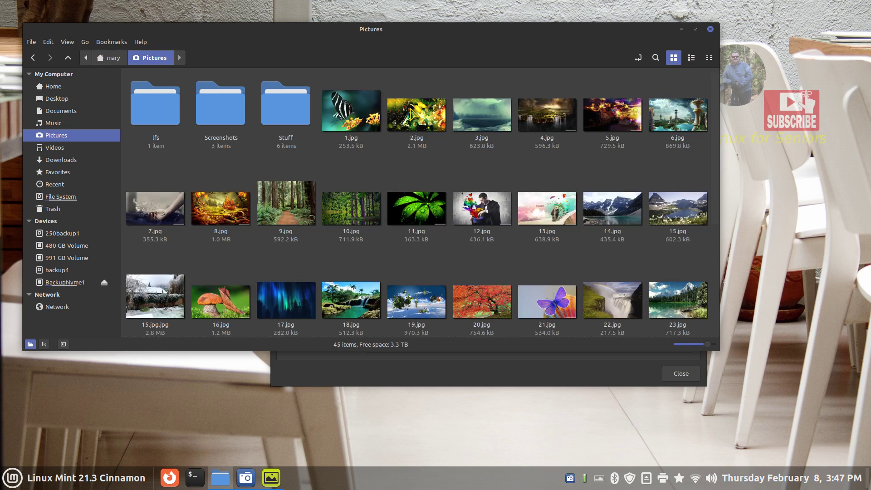
pyautogui.scroll(-2, 408, 231)
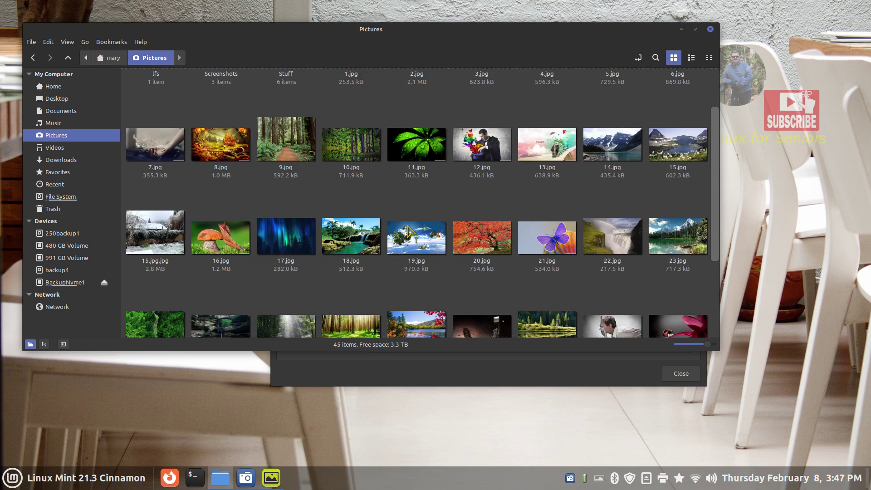
pyautogui.scroll(-4, 410, 229)
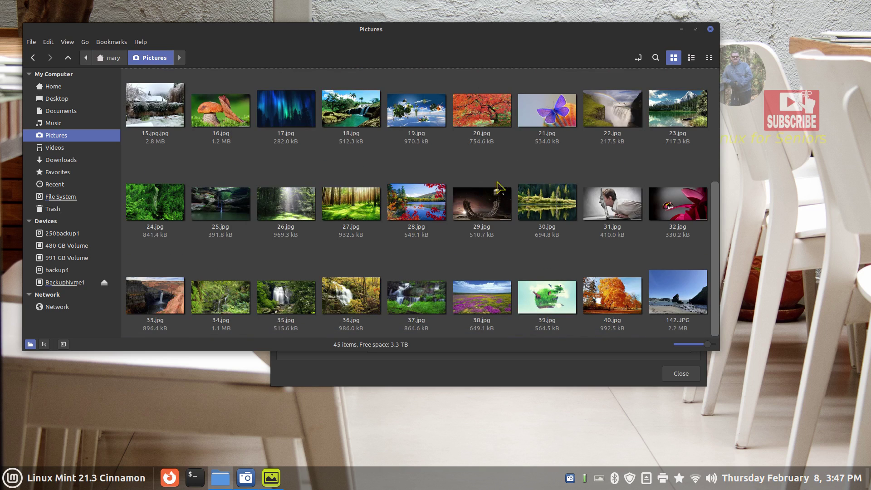
pyautogui.click(710, 29)
pyautogui.moveTo(514, 126); pyautogui.dragTo(403, 116)
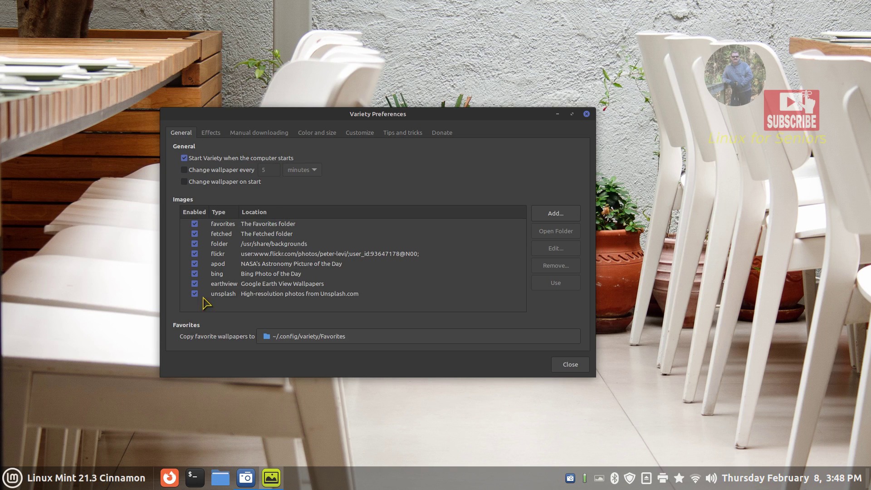
# Add the home Pictures folder as a ninth image source, then set the snowy mountain-lake photo as wallpaper
pyautogui.click(558, 215)
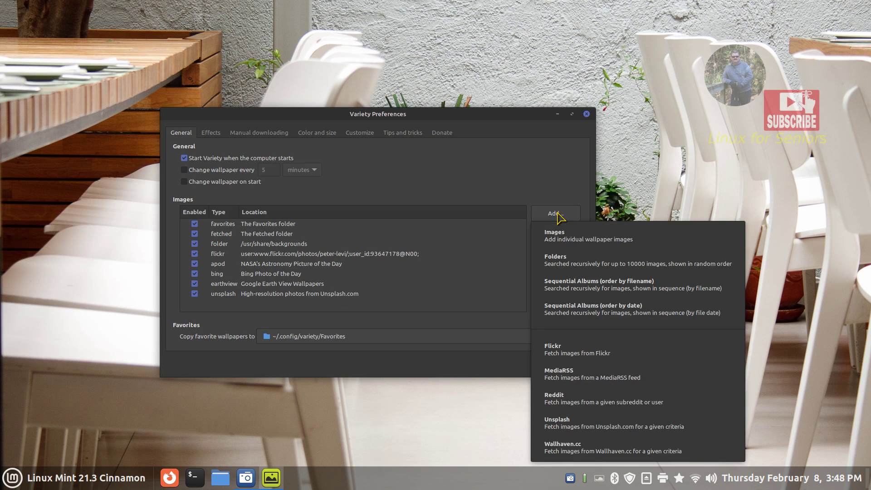
pyautogui.click(635, 269)
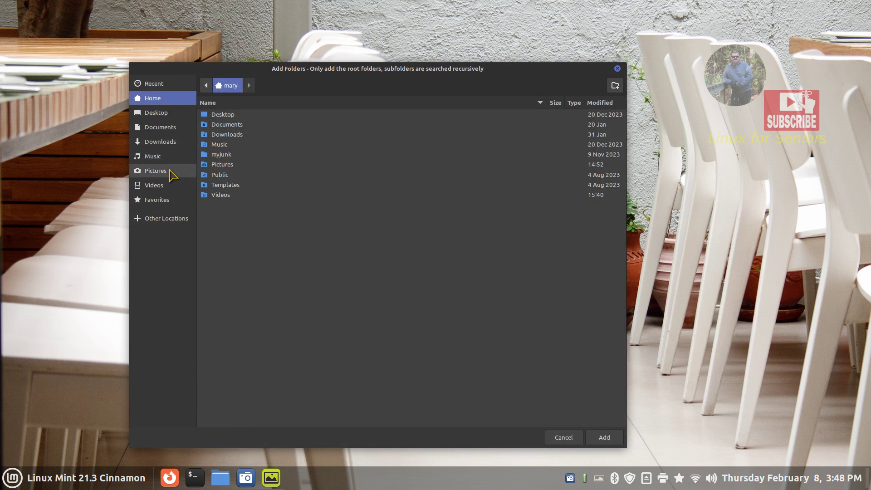
pyautogui.click(224, 164)
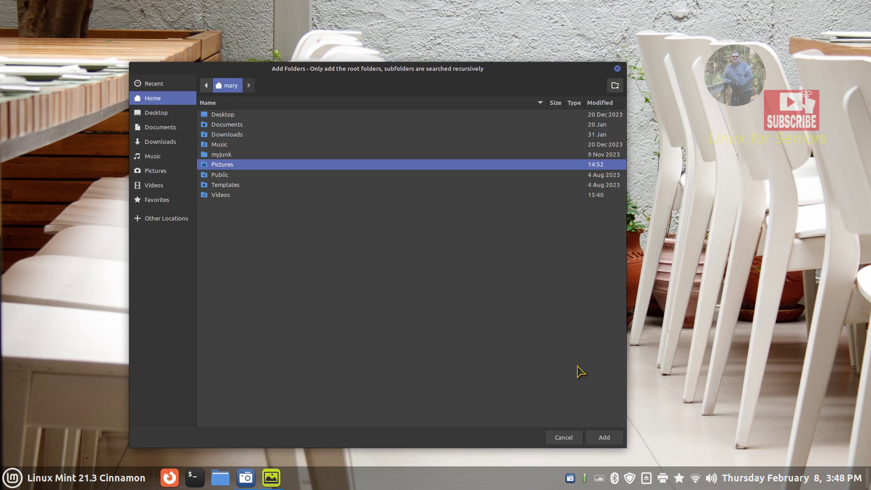
pyautogui.click(605, 437)
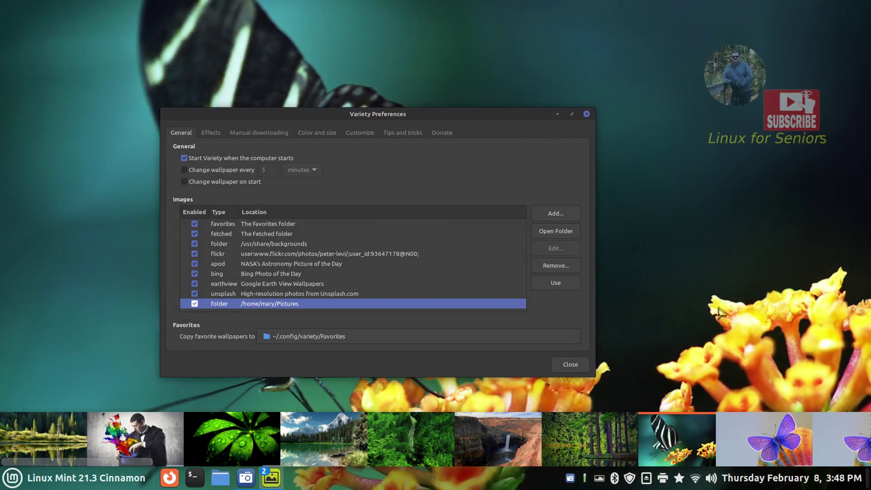
pyautogui.click(141, 444)
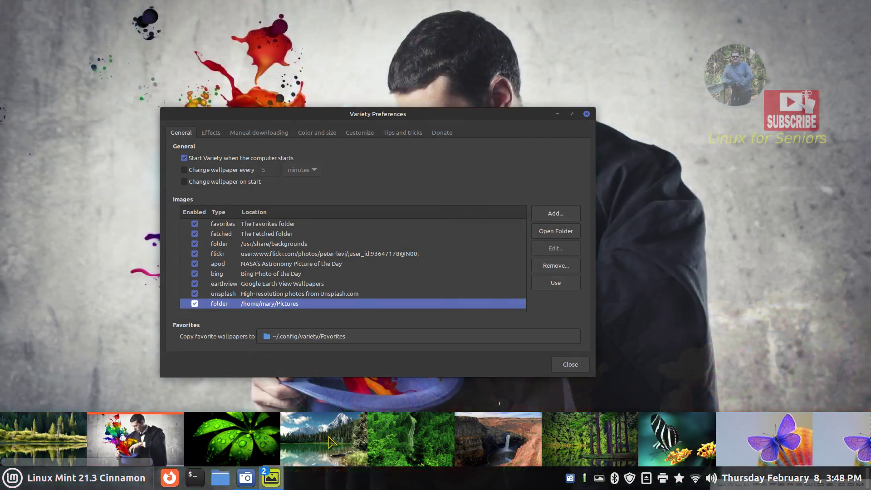
pyautogui.click(332, 416)
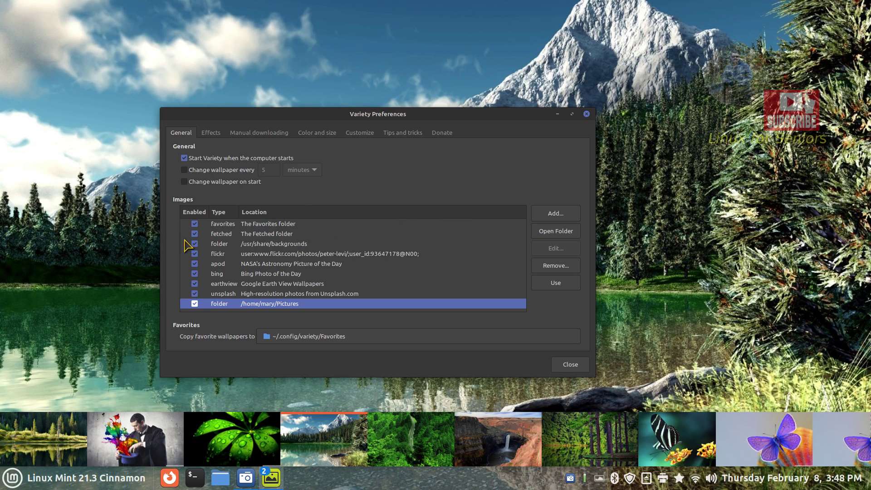
# Tick 'Change wallpaper every' and switch the interval unit to seconds for a 5-second cycle
pyautogui.click(184, 170)
pyautogui.click(307, 170)
pyautogui.click(316, 158)
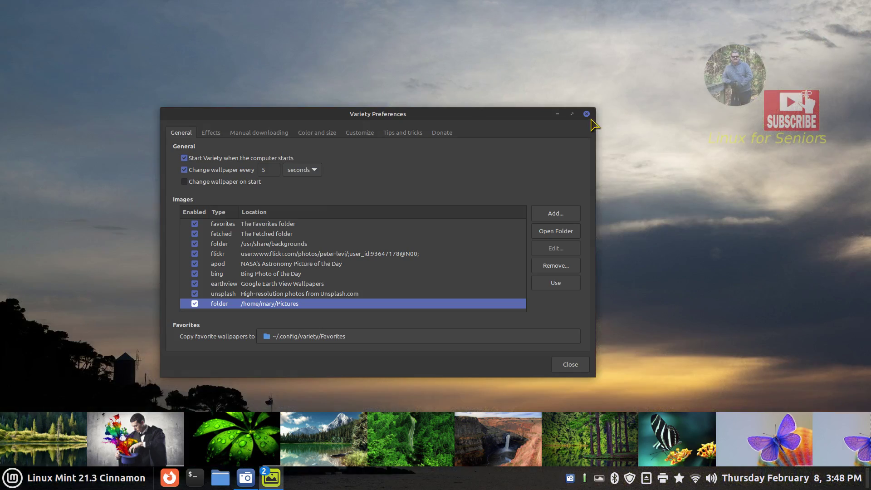
# Close Variety's preferences window, then close the wallpaper thumbnail strip from its taskbar icon
pyautogui.click(586, 114)
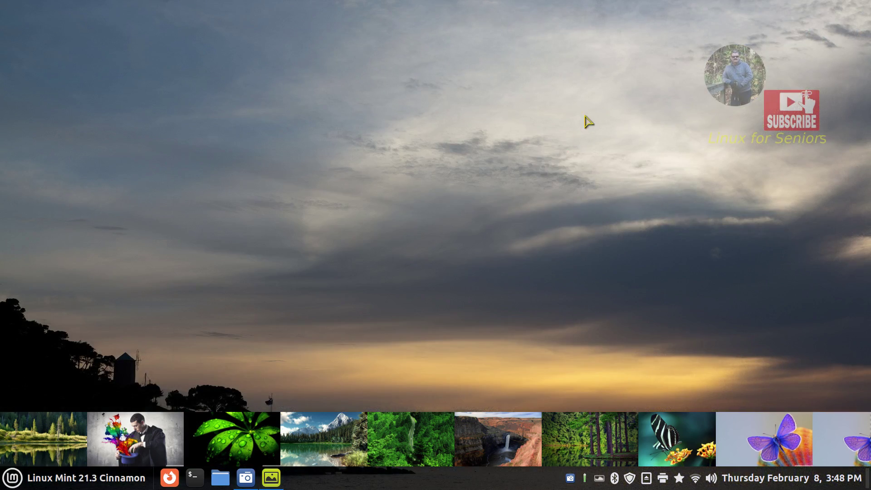
pyautogui.rightClick(272, 476)
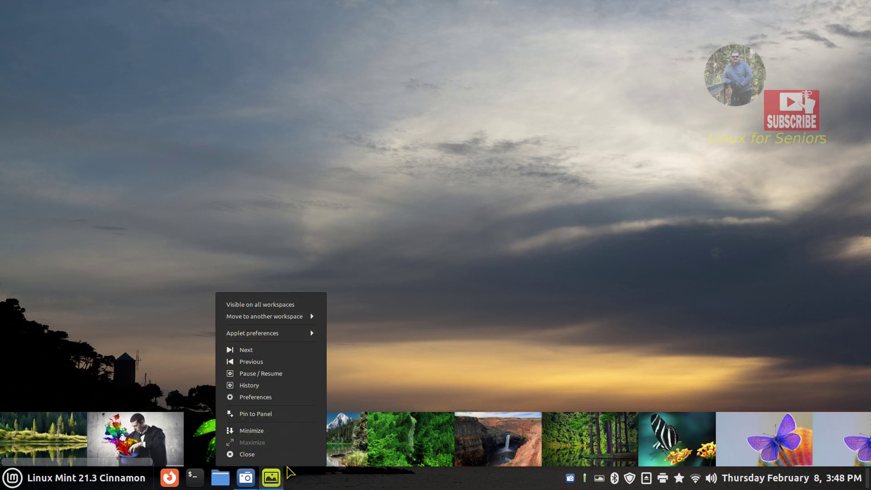
pyautogui.click(286, 453)
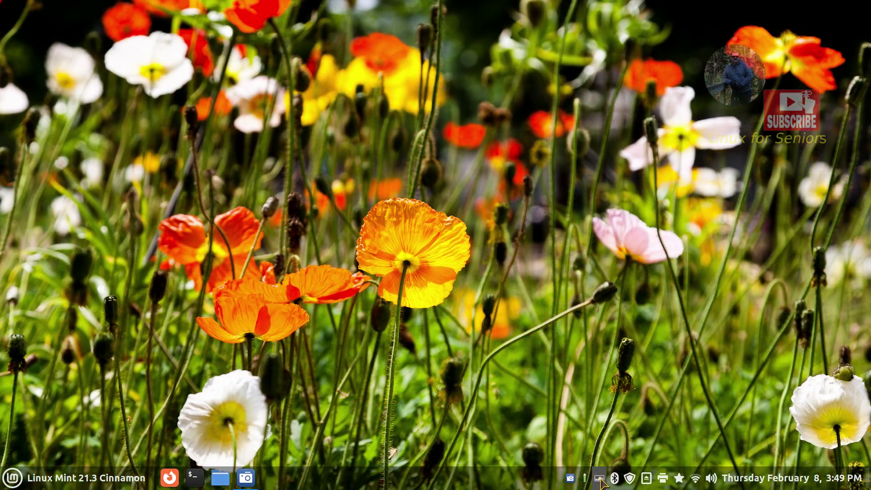
# Pause Variety's wallpaper changes on the current image
pyautogui.click(599, 477)
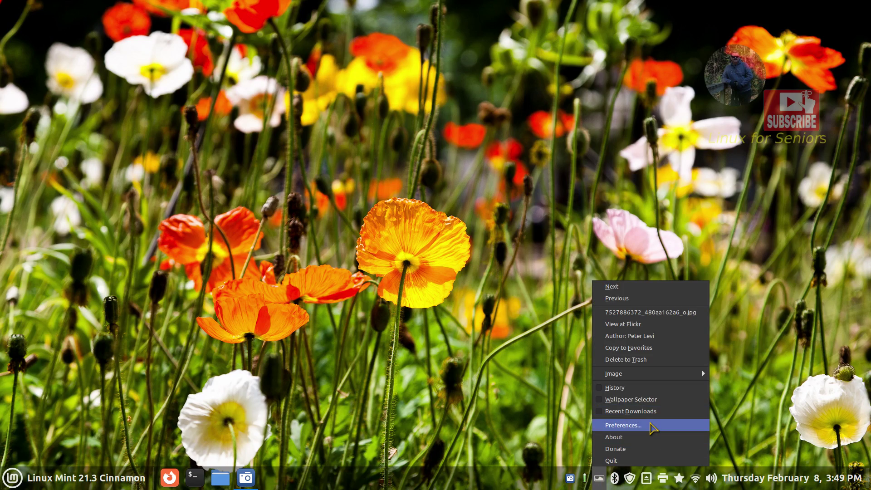
pyautogui.moveTo(655, 362)
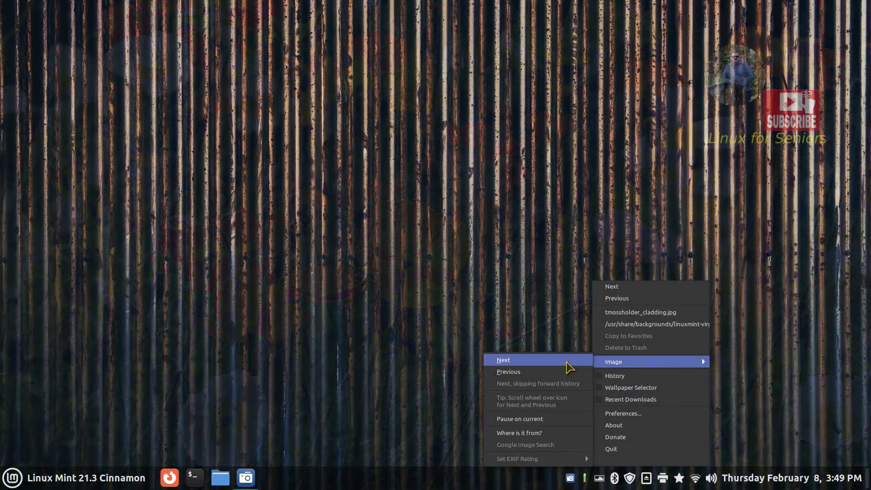
pyautogui.click(530, 419)
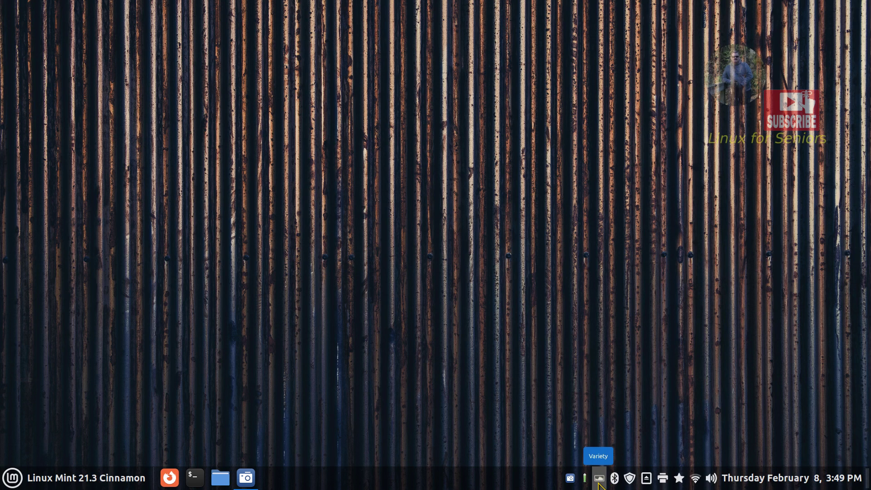
pyautogui.scroll(-1, 598, 484)
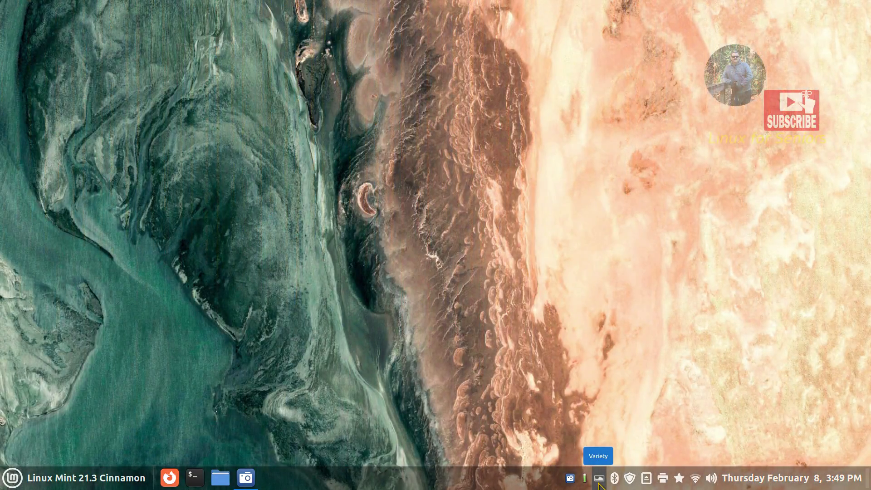
pyautogui.scroll(2, 599, 484)
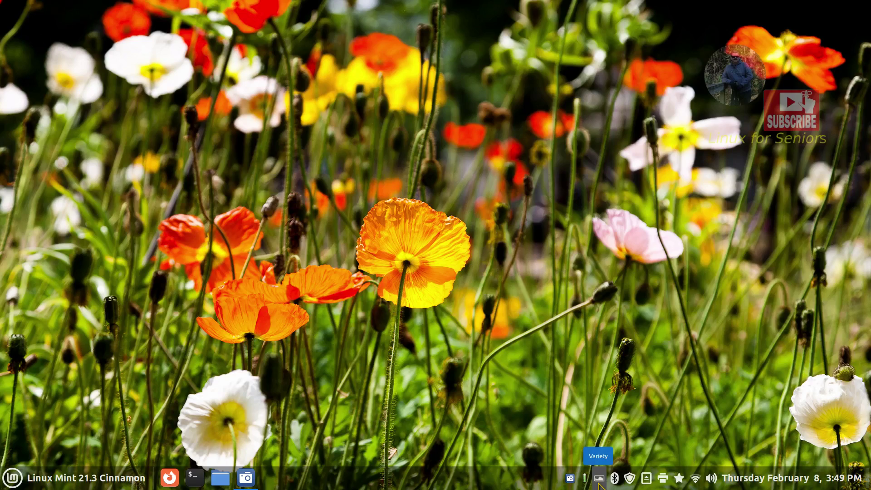
# Open Variety's Preferences from the tray menu and close them again
pyautogui.click(599, 484)
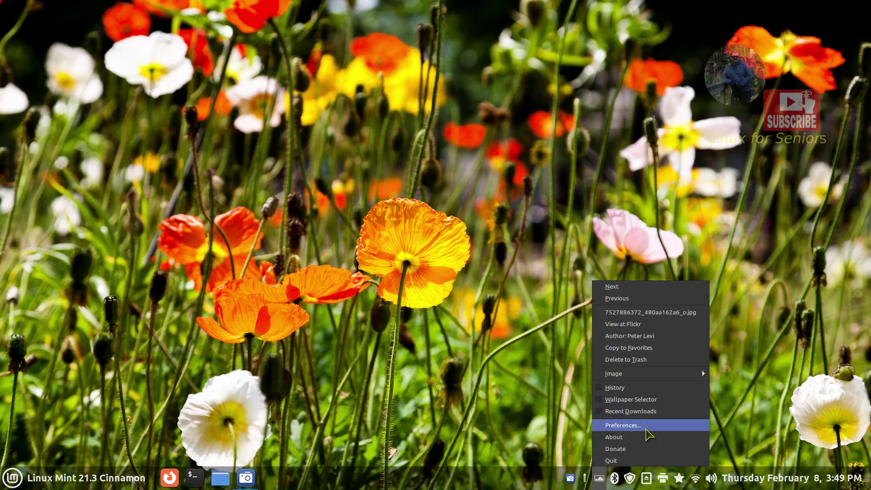
pyautogui.click(652, 426)
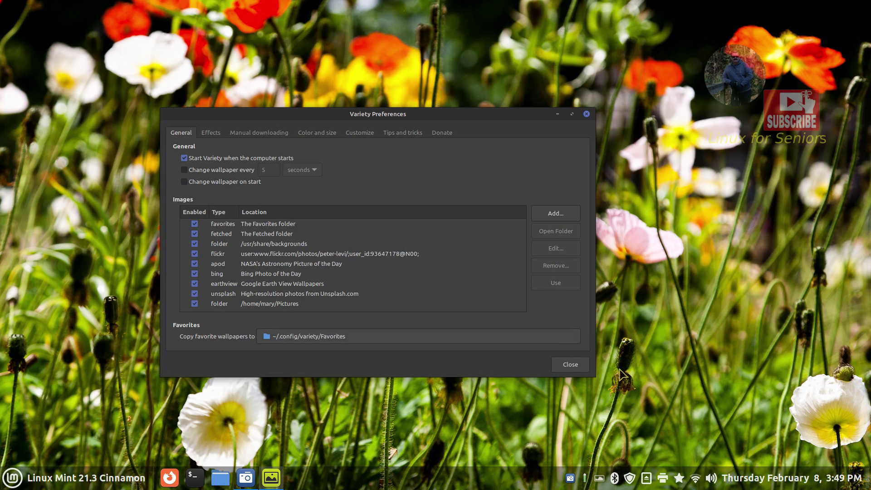
pyautogui.click(570, 364)
# Resume regular wallpaper changes via Image, then reopen Variety's Preferences
pyautogui.click(600, 478)
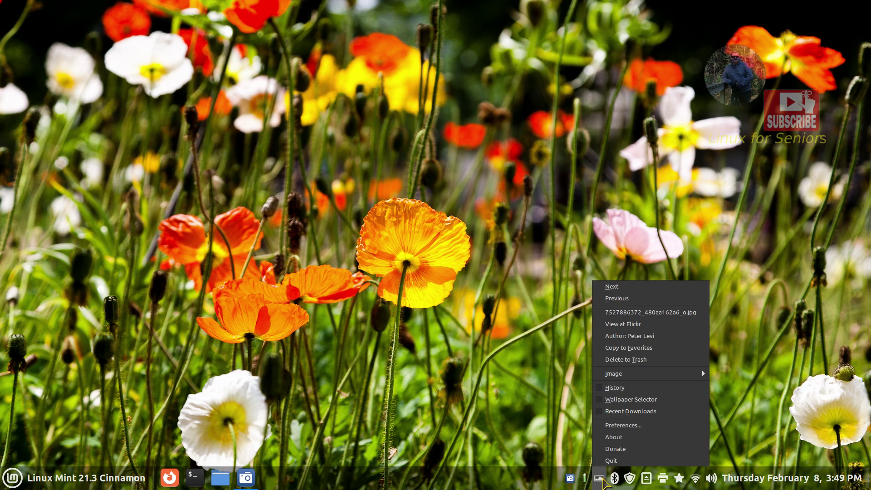
pyautogui.moveTo(681, 376)
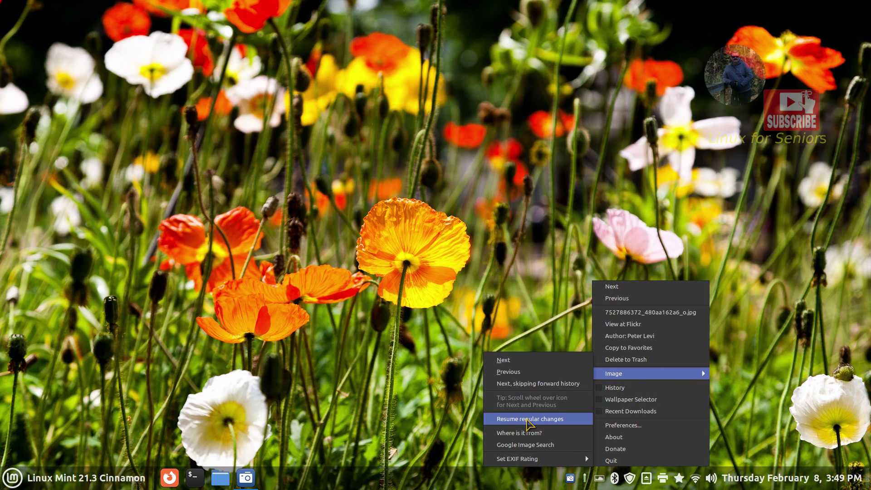
pyautogui.click(526, 418)
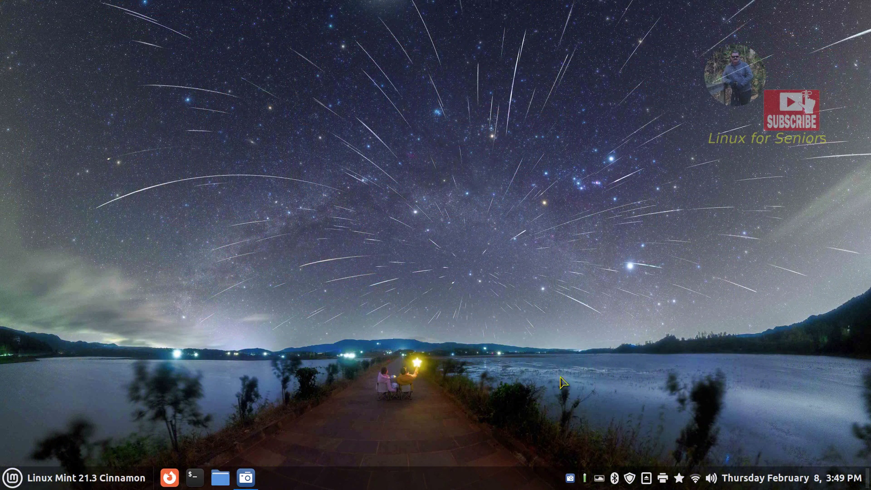
pyautogui.click(598, 477)
pyautogui.click(646, 417)
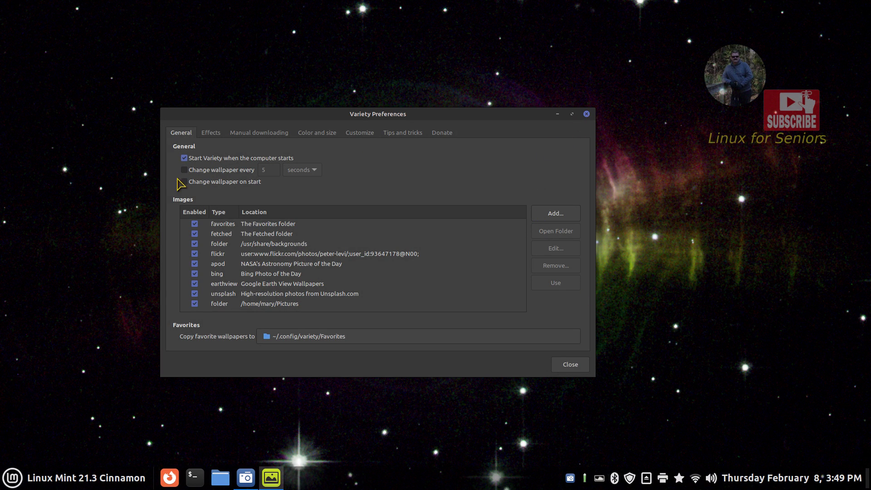
# Shift the Variety Preferences window slightly to the right
pyautogui.moveTo(320, 119); pyautogui.dragTo(378, 124)
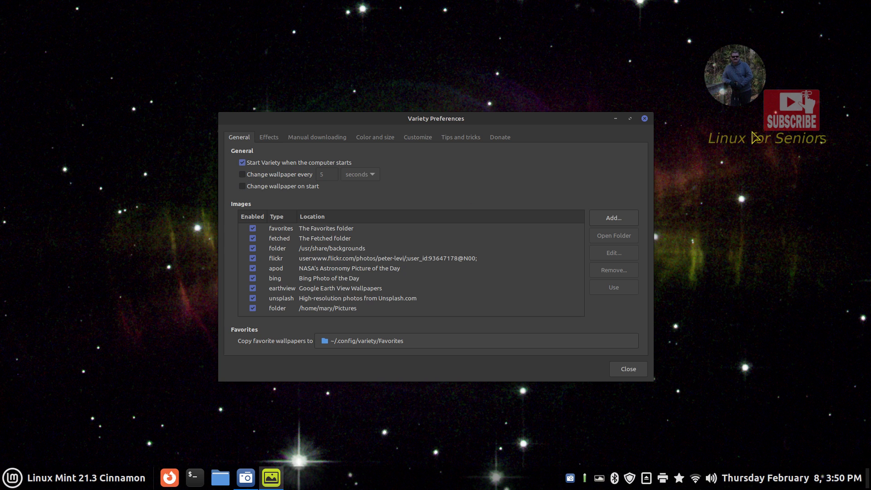
# Close Variety's preferences and set the Corsica image as wallpaper from Change Desktop Background
pyautogui.click(644, 118)
pyautogui.rightClick(283, 96)
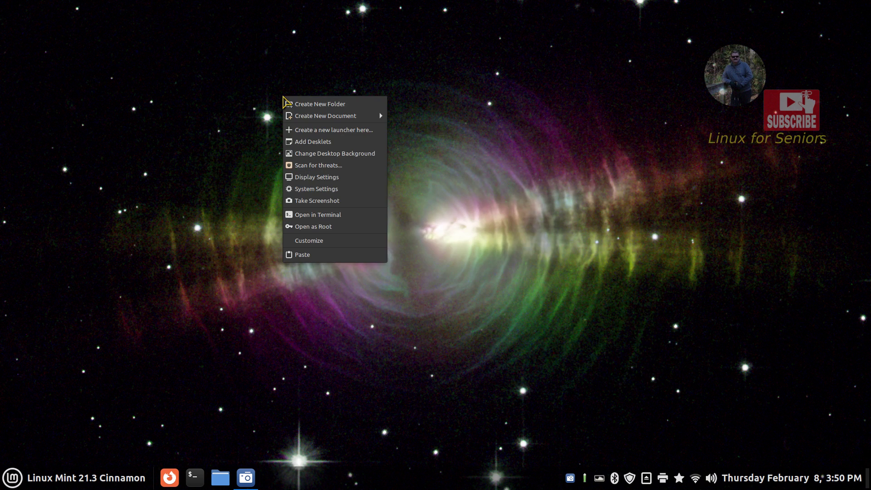
pyautogui.click(350, 154)
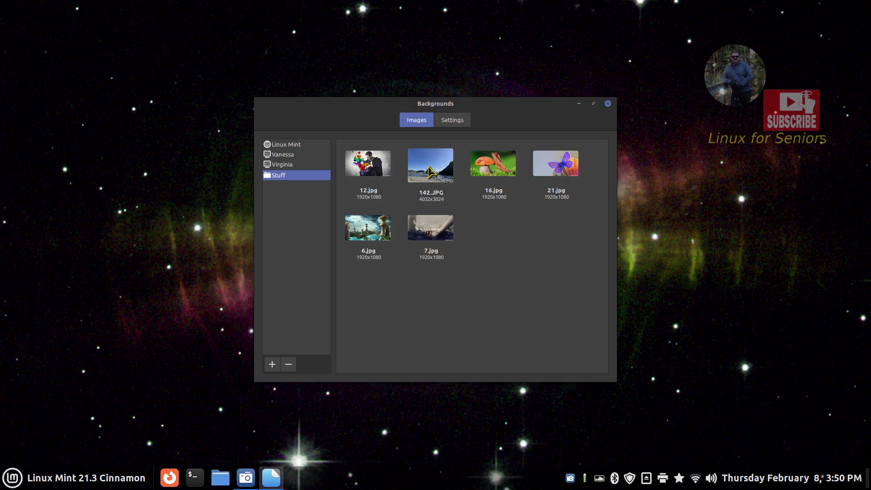
pyautogui.click(295, 166)
pyautogui.click(436, 163)
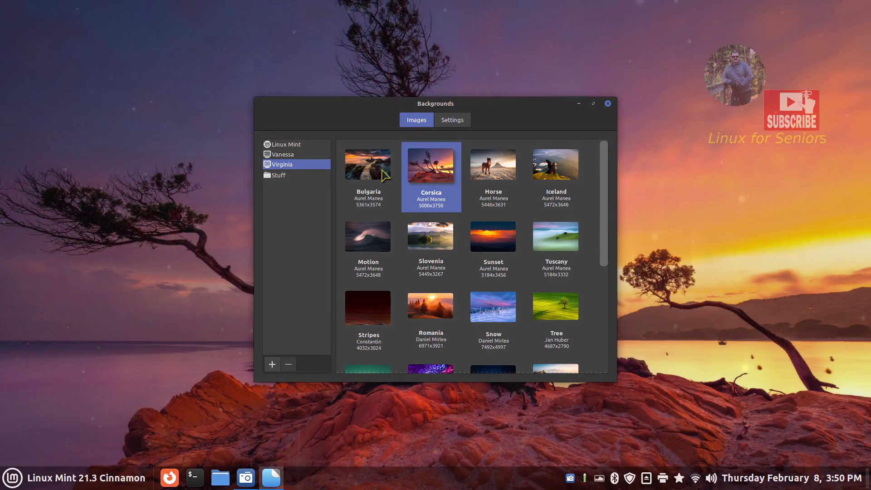
# Replace the Stuff folder with the Pictures folder in the background collections
pyautogui.click(279, 175)
pyautogui.click(288, 364)
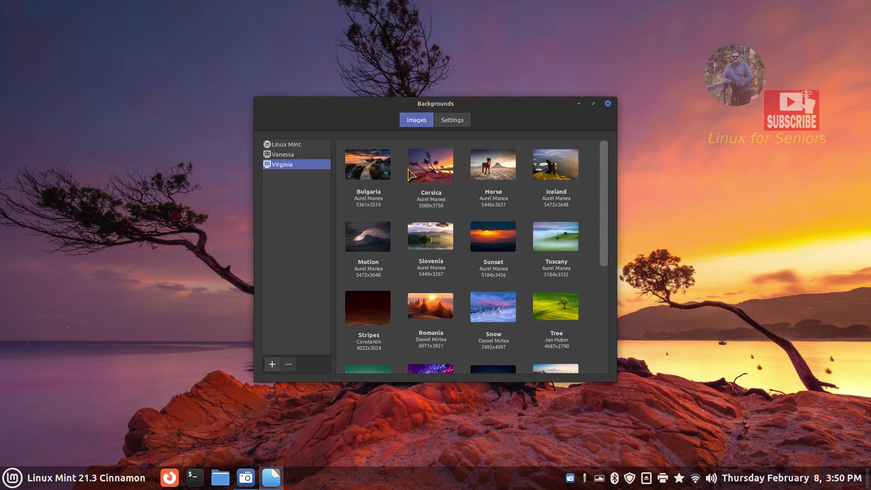
pyautogui.click(272, 364)
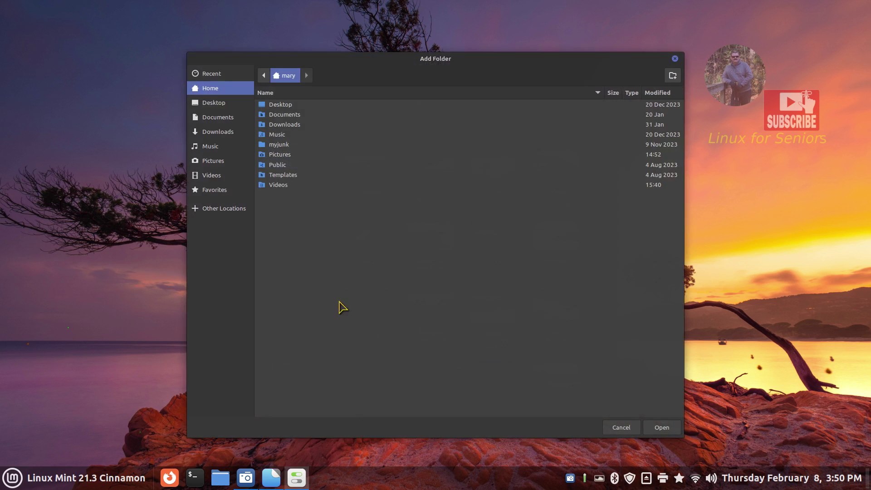
pyautogui.click(281, 155)
pyautogui.click(662, 427)
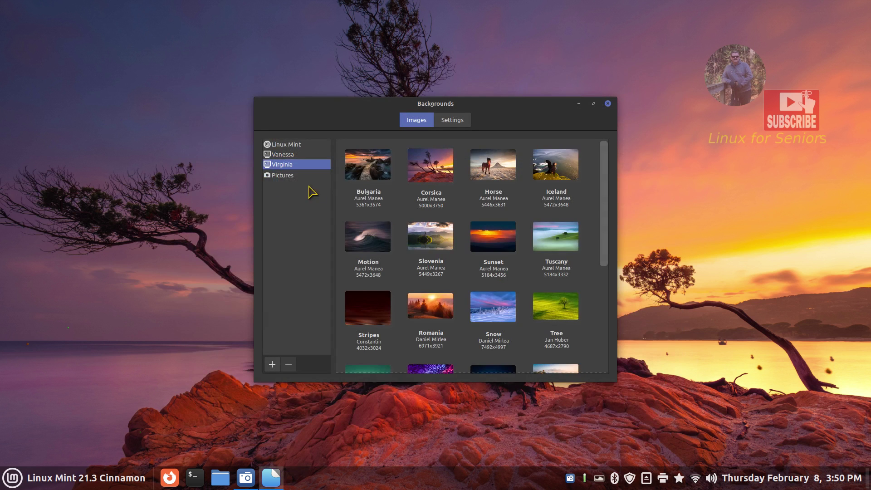
# Browse the Vanessa, Linux Mint and Virginia collections and set the Iceland puffin wallpaper
pyautogui.click(290, 177)
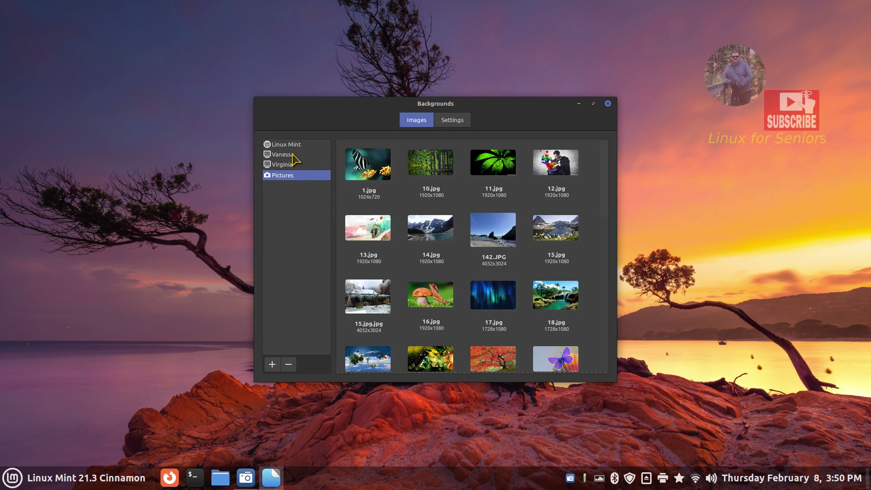
pyautogui.click(292, 155)
pyautogui.click(295, 145)
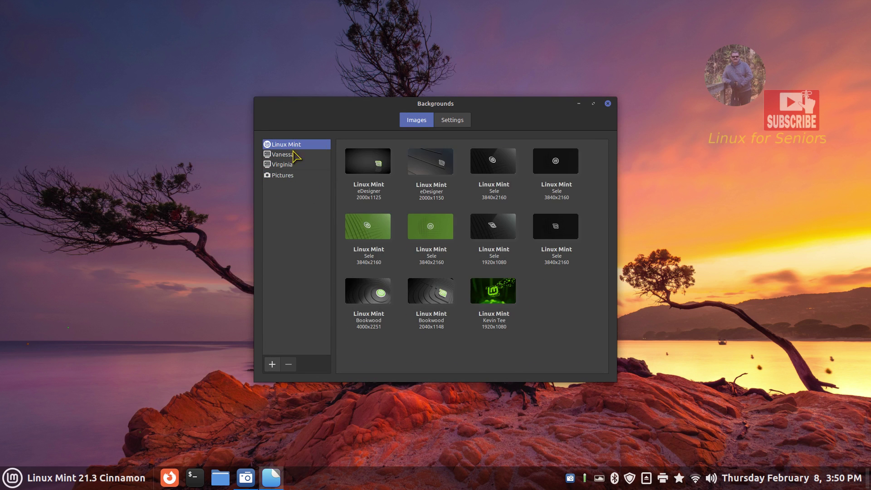
pyautogui.click(293, 154)
pyautogui.click(294, 166)
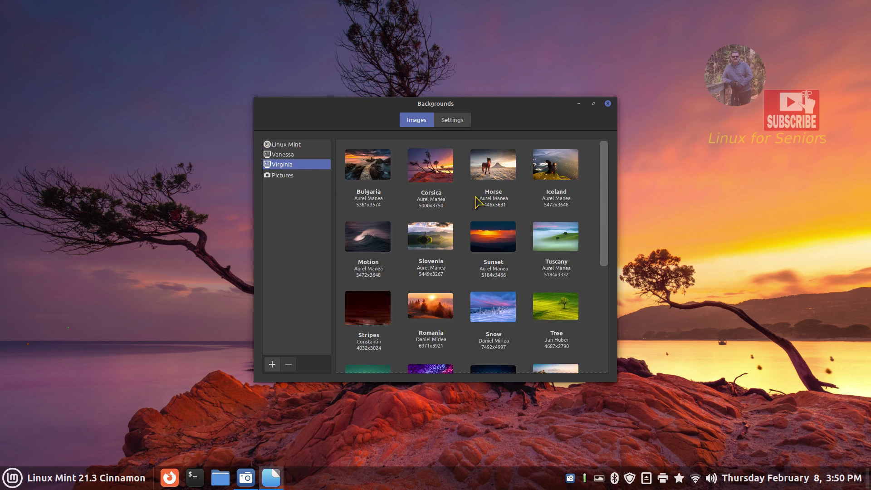
pyautogui.moveTo(498, 108); pyautogui.dragTo(400, 86)
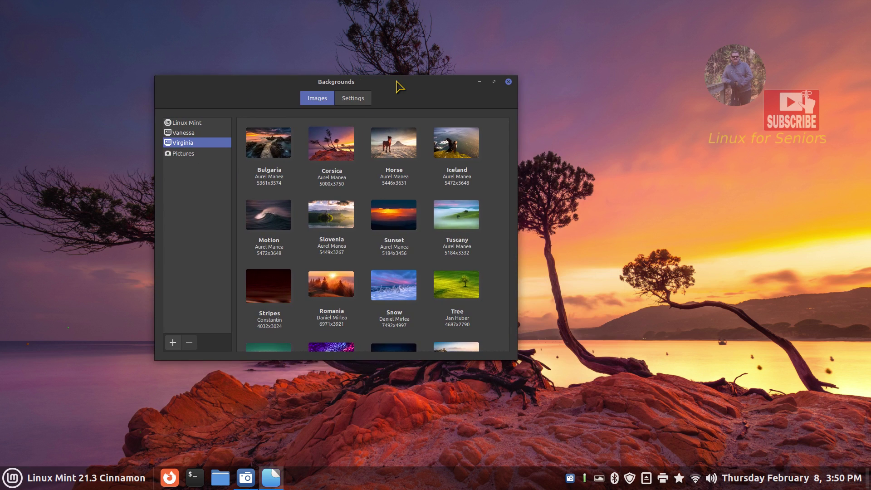
pyautogui.click(456, 143)
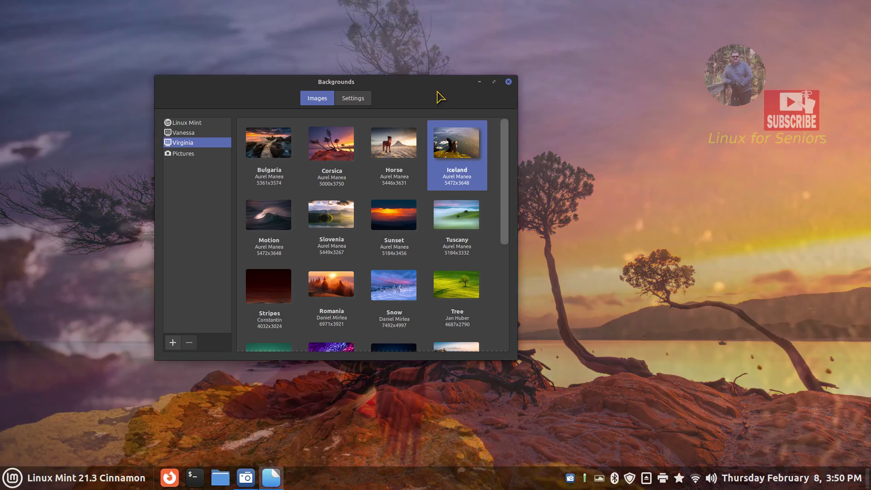
pyautogui.moveTo(438, 87); pyautogui.dragTo(459, 119)
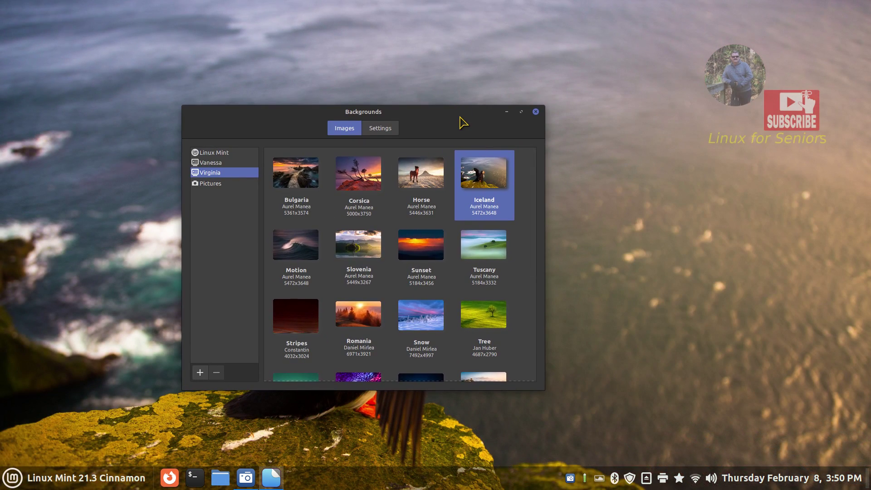
# Turn on the background slideshow in Settings with a 1-minute delay
pyautogui.click(380, 129)
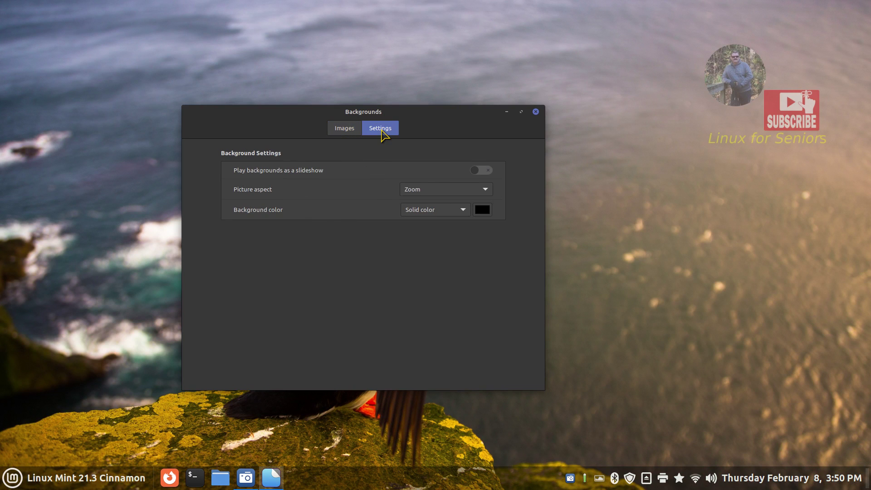
pyautogui.moveTo(428, 120); pyautogui.dragTo(473, 94)
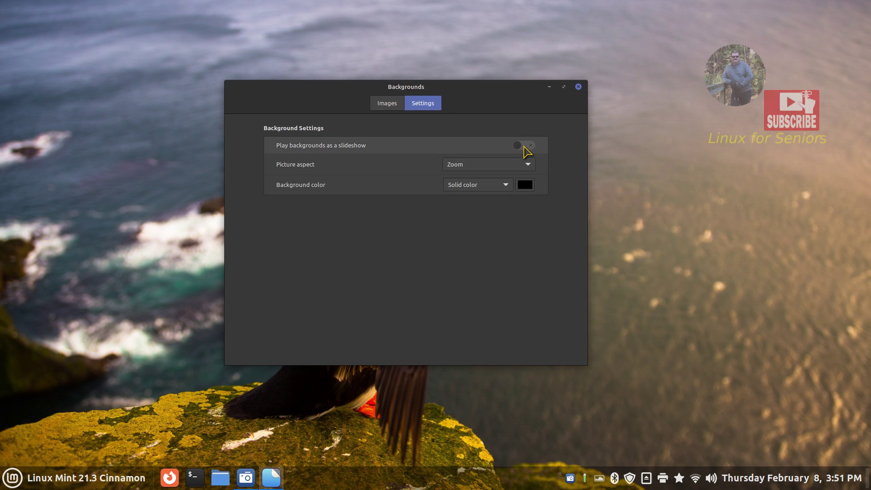
pyautogui.click(390, 104)
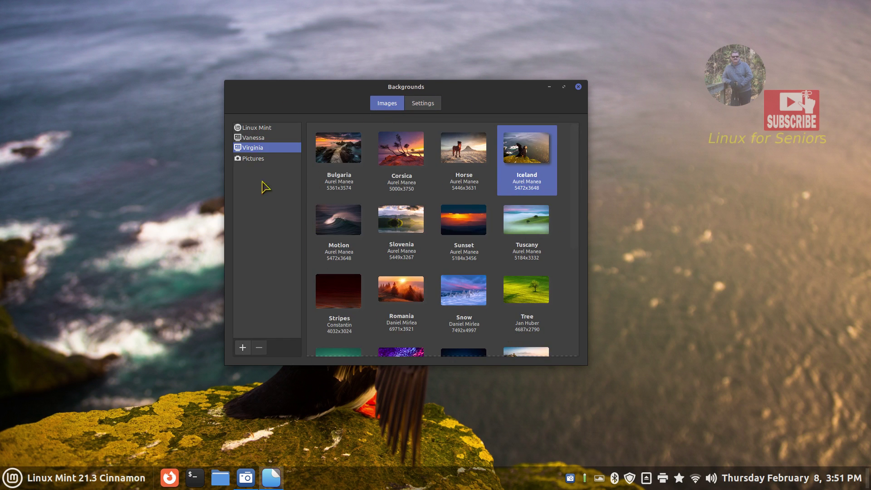
pyautogui.click(422, 103)
pyautogui.click(527, 145)
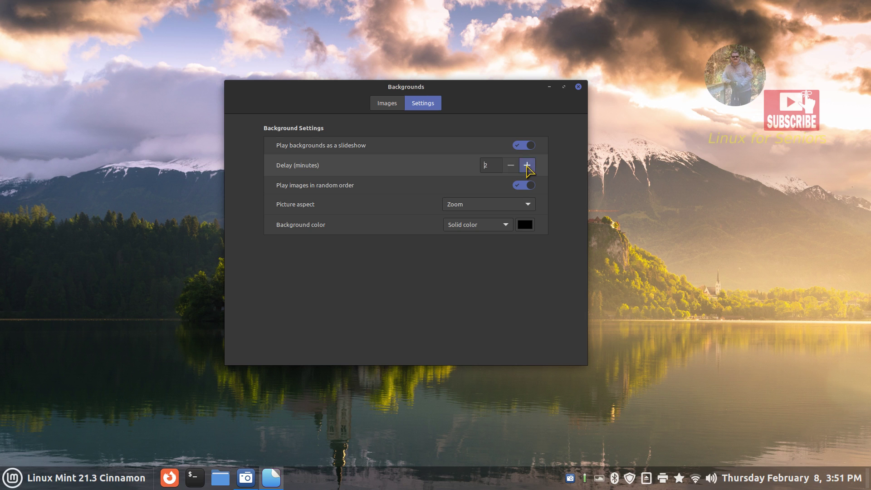
pyautogui.click(527, 166)
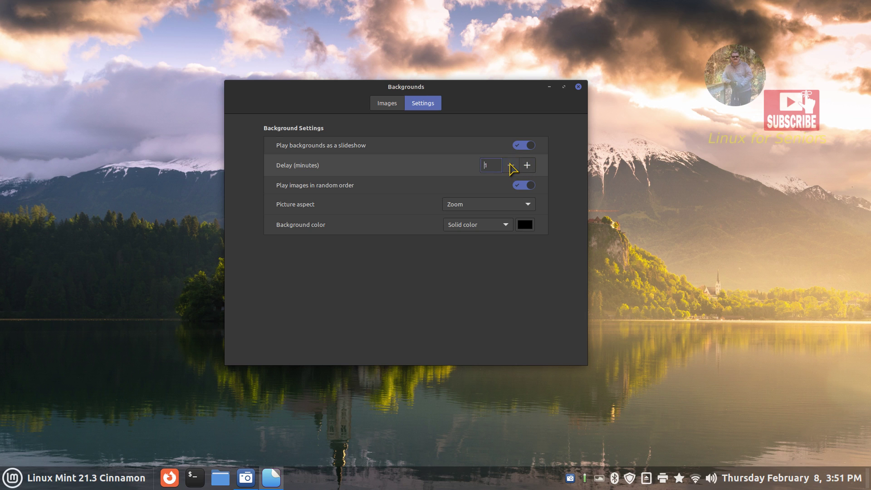
pyautogui.click(511, 167)
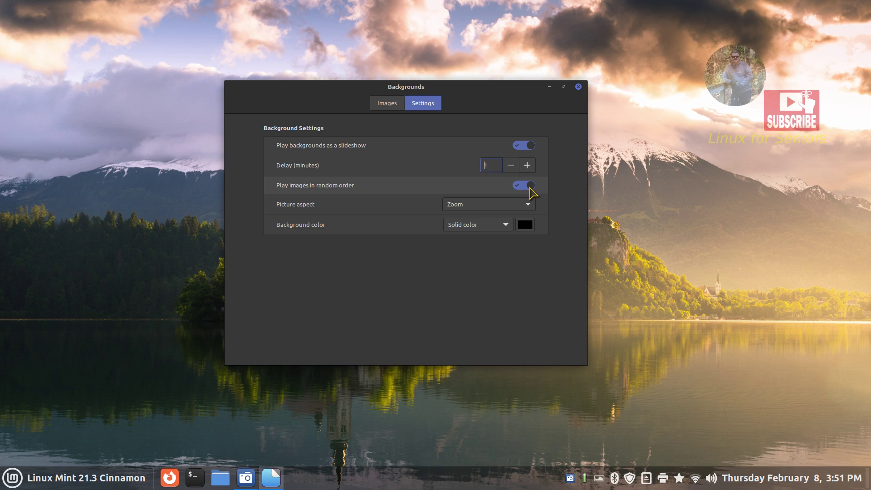
# Return to the Settings tab and keep Picture aspect set to Zoom
pyautogui.click(386, 103)
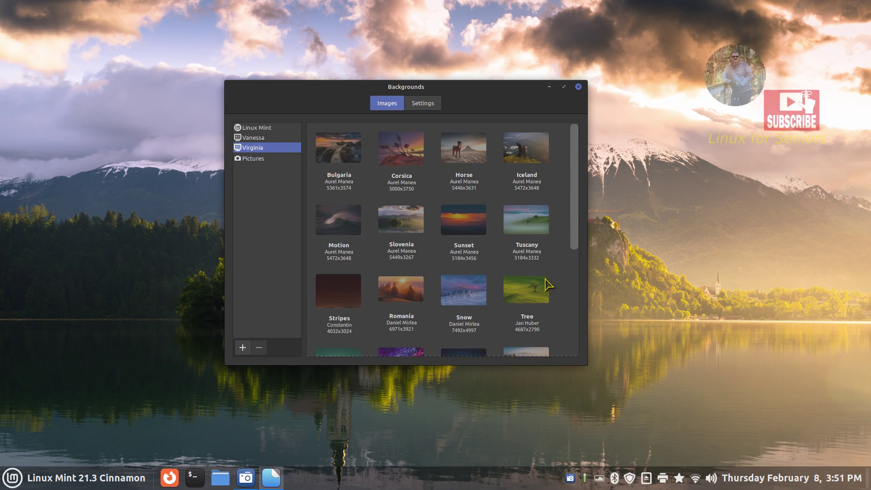
pyautogui.click(424, 103)
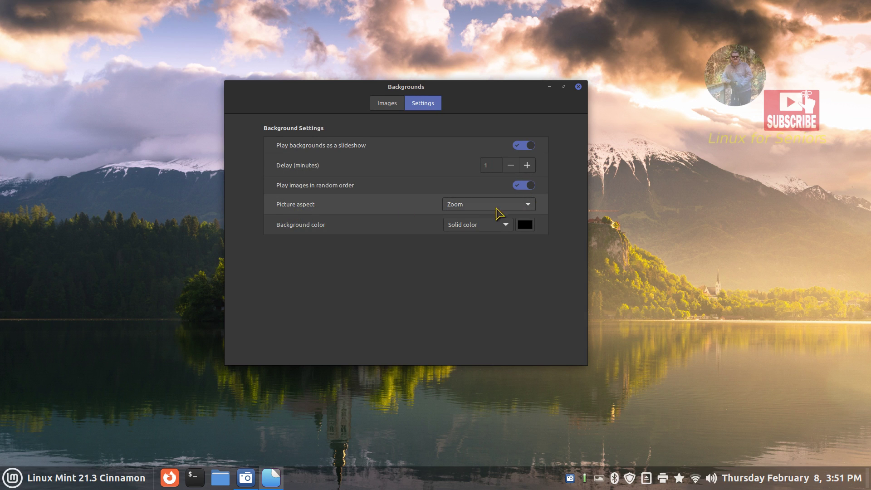
pyautogui.click(493, 209)
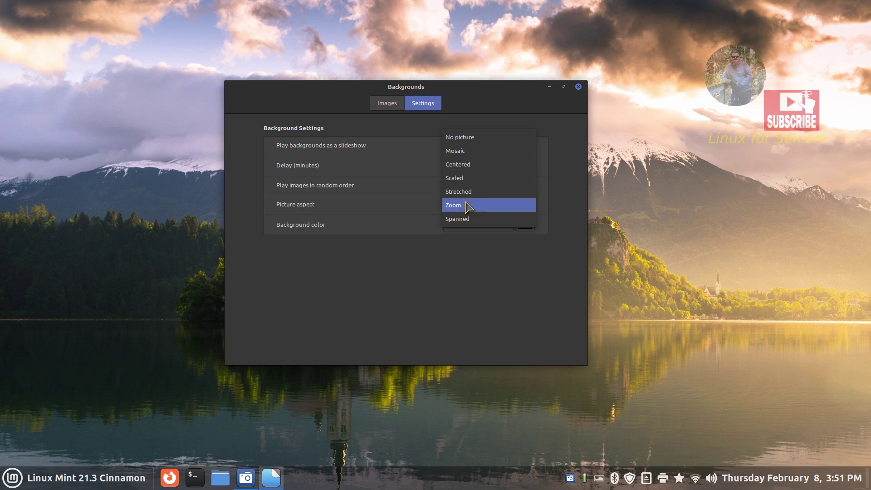
pyautogui.click(395, 234)
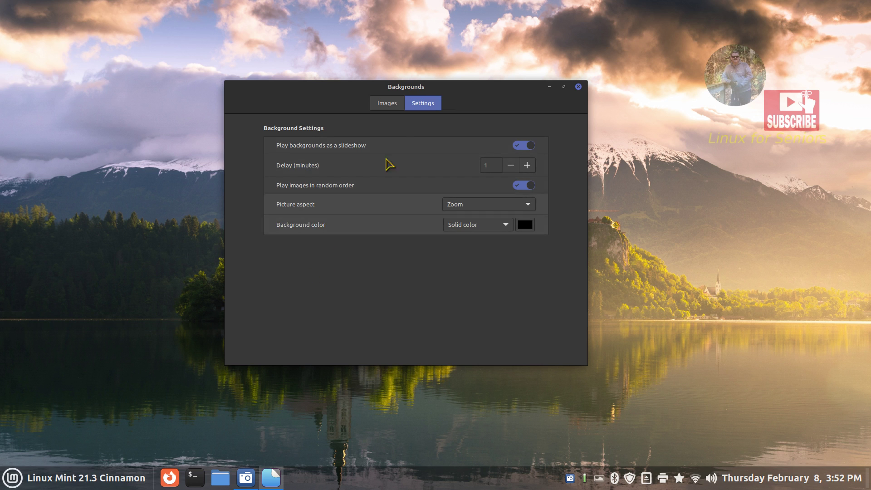
# Select the Pictures folder's wallpapers on the Images tab
pyautogui.click(393, 101)
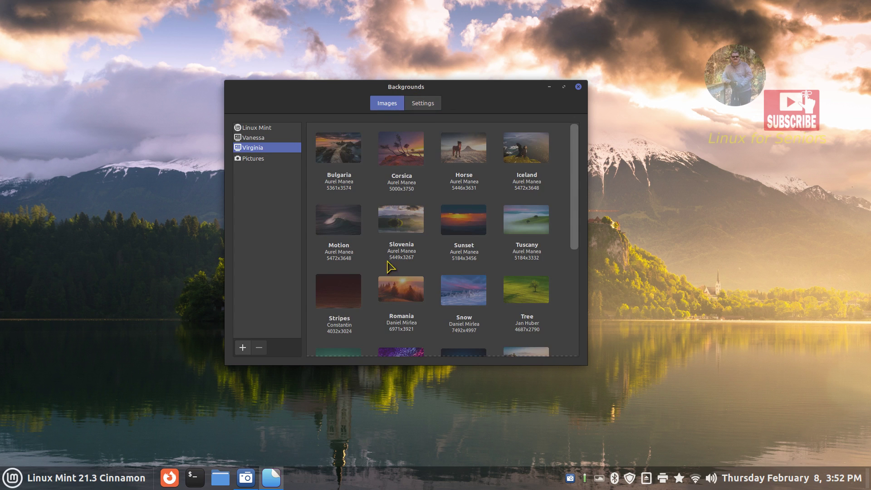
pyautogui.click(250, 158)
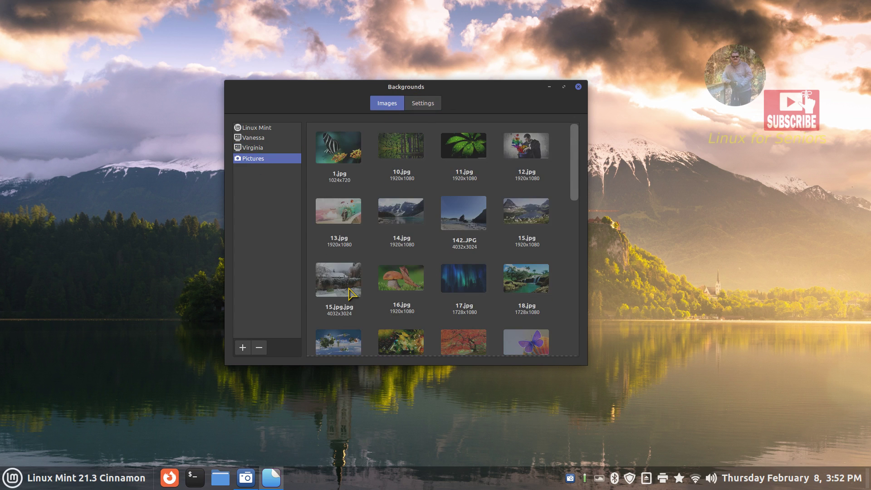
pyautogui.click(343, 153)
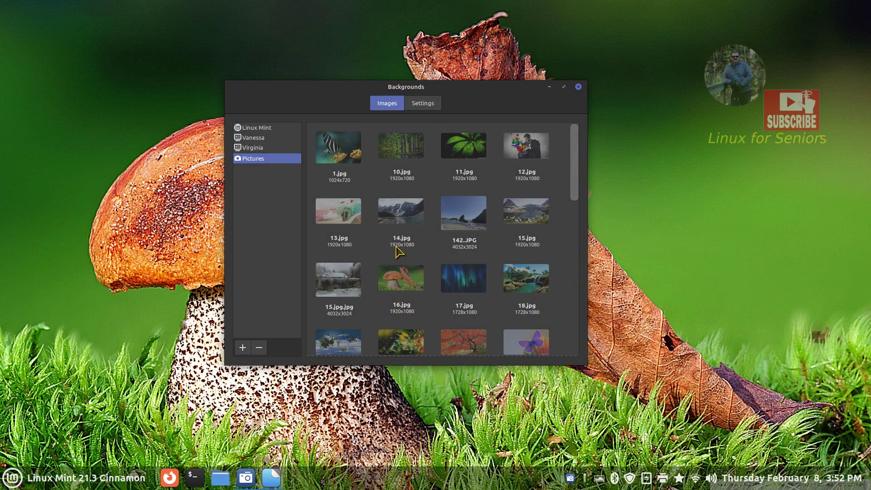
pyautogui.moveTo(297, 87); pyautogui.dragTo(496, 82)
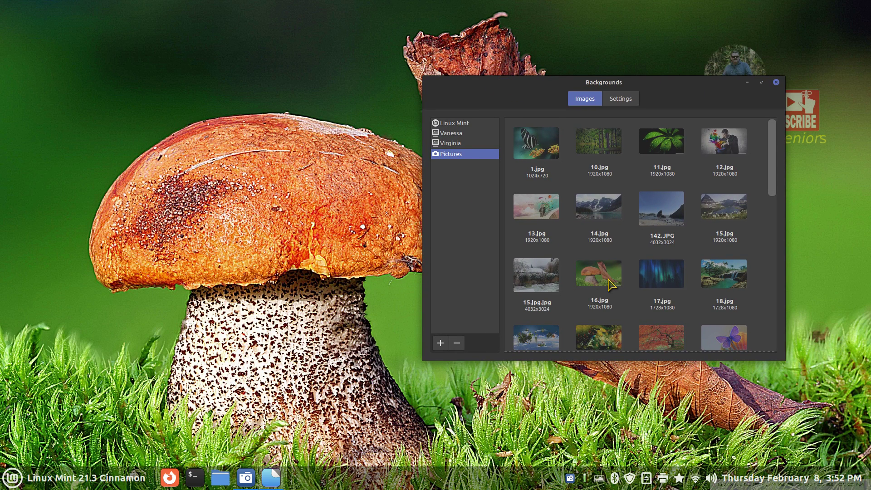
# Toggle the slideshow off and back on so it plays in order, not randomly
pyautogui.click(620, 99)
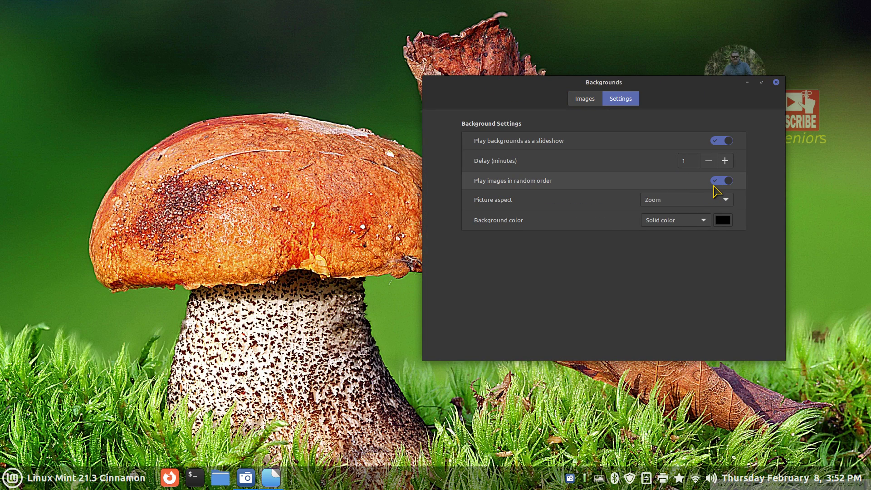
pyautogui.click(585, 99)
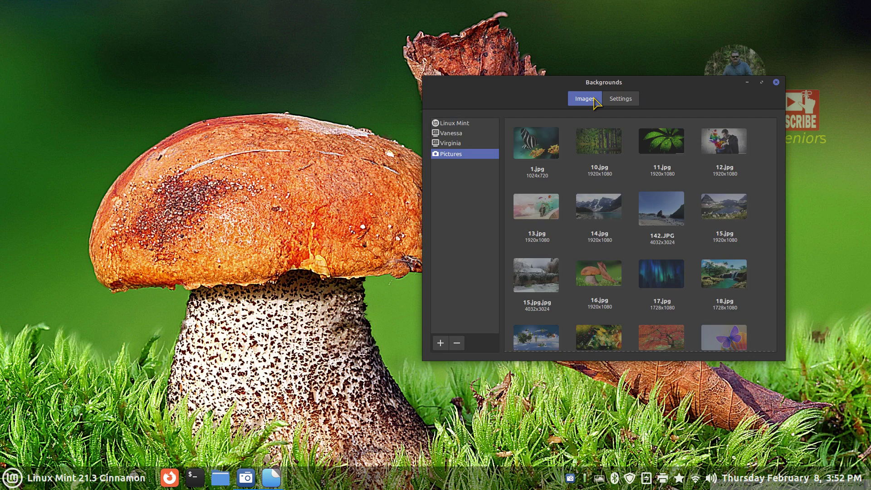
pyautogui.click(616, 99)
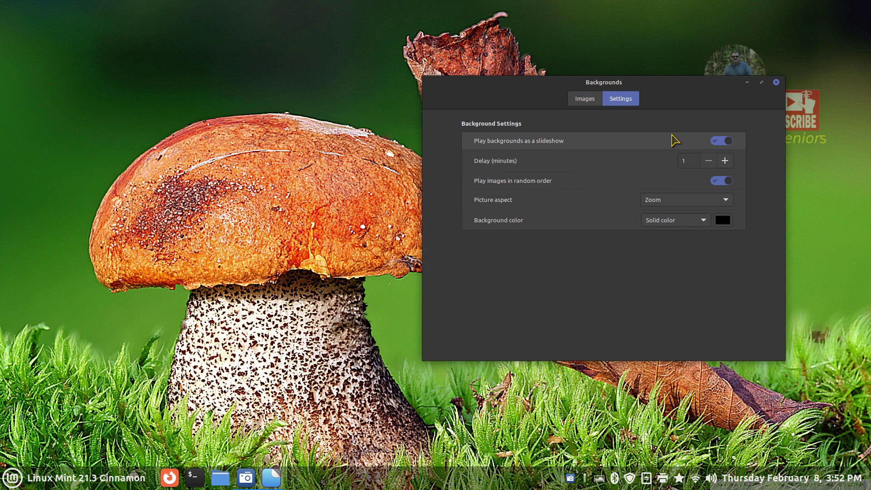
pyautogui.click(718, 140)
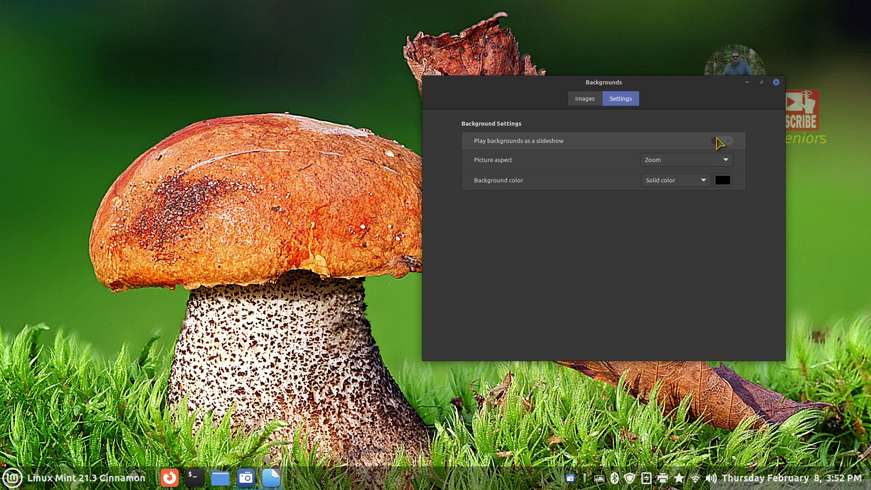
pyautogui.click(722, 141)
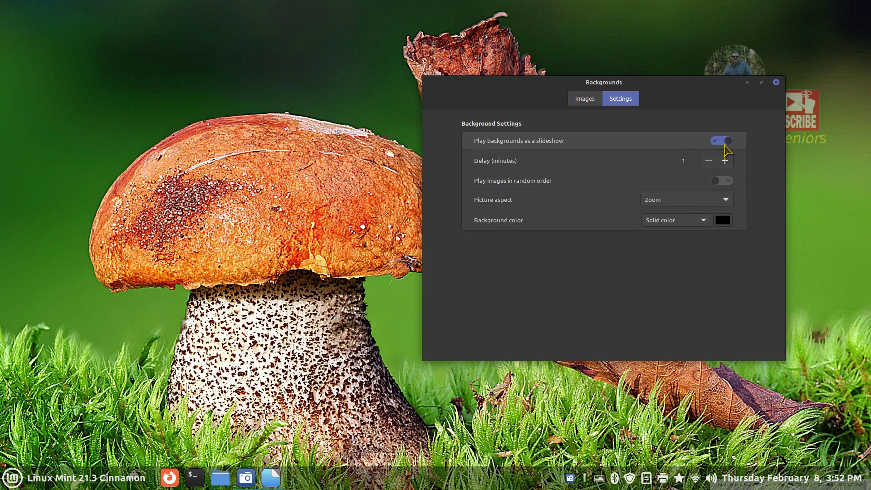
pyautogui.click(584, 98)
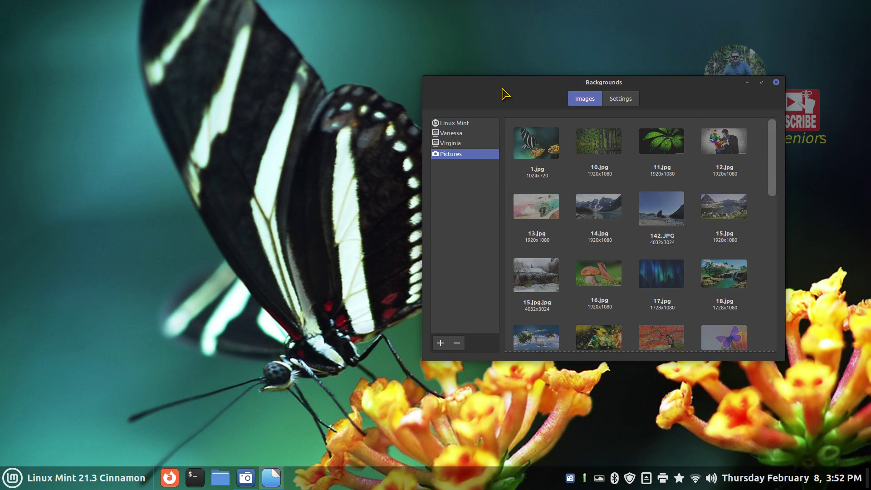
pyautogui.moveTo(505, 94); pyautogui.dragTo(374, 88)
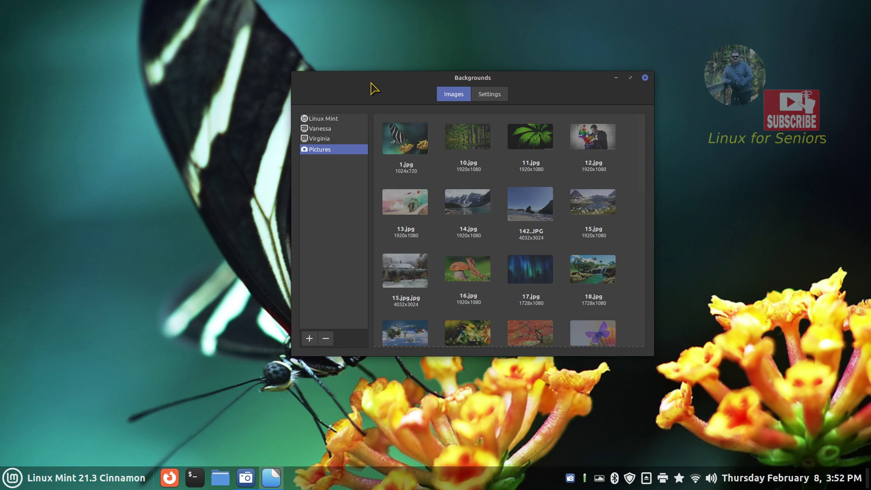
pyautogui.click(221, 477)
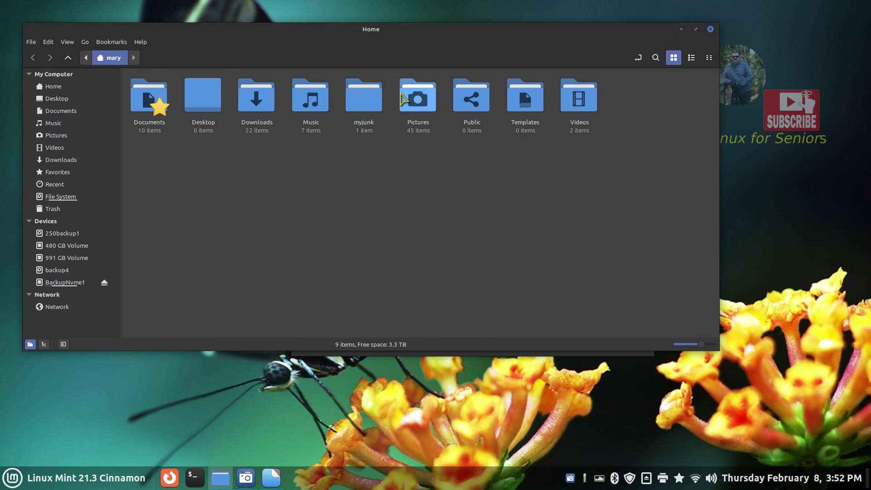
pyautogui.click(412, 100)
pyautogui.doubleClick(413, 101)
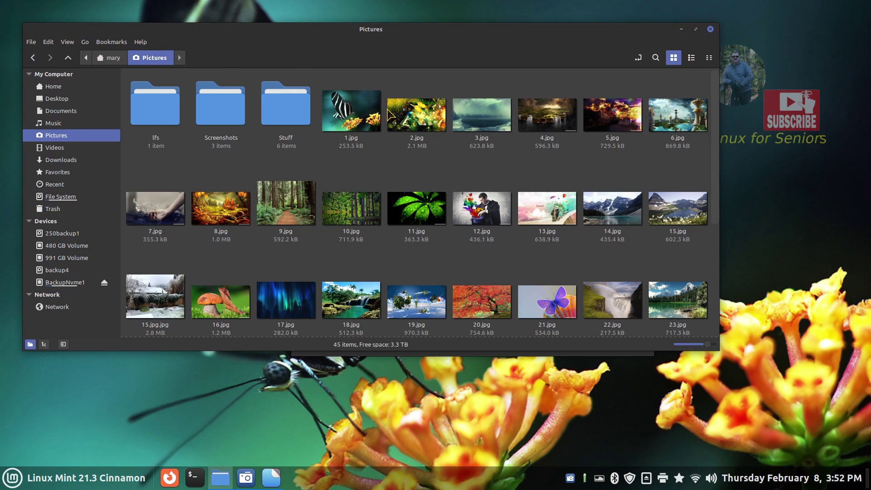
pyautogui.doubleClick(280, 111)
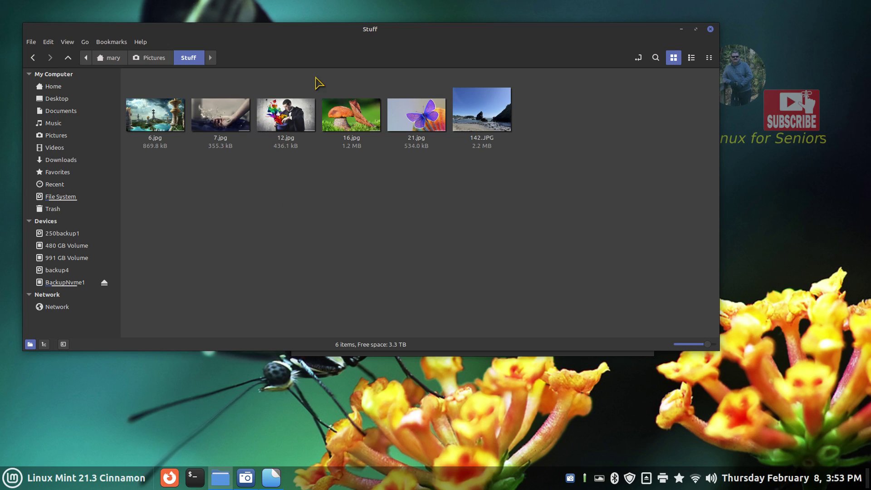
pyautogui.click(710, 29)
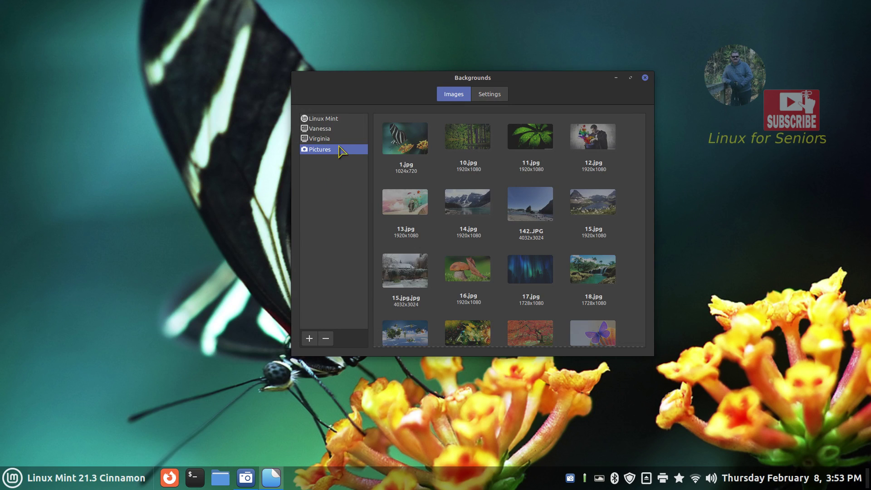
# Add the Pictures > Stuff folder as a wallpaper source
pyautogui.click(309, 338)
pyautogui.click(227, 162)
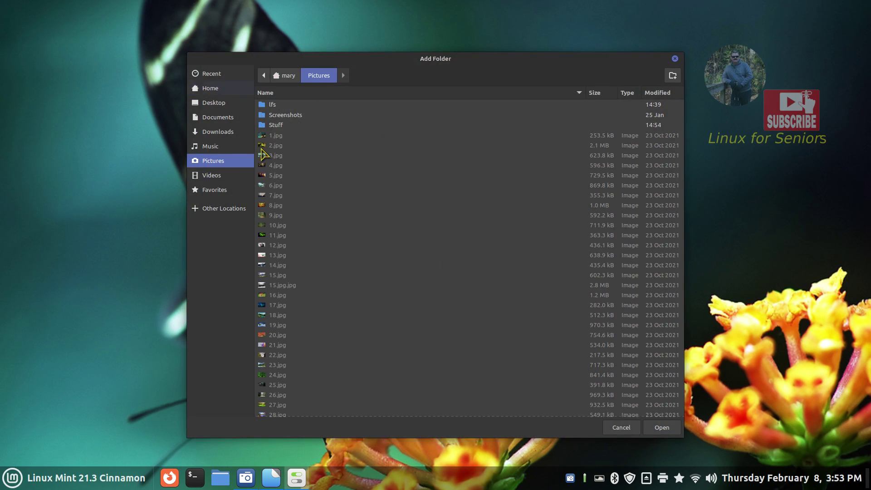
pyautogui.click(276, 126)
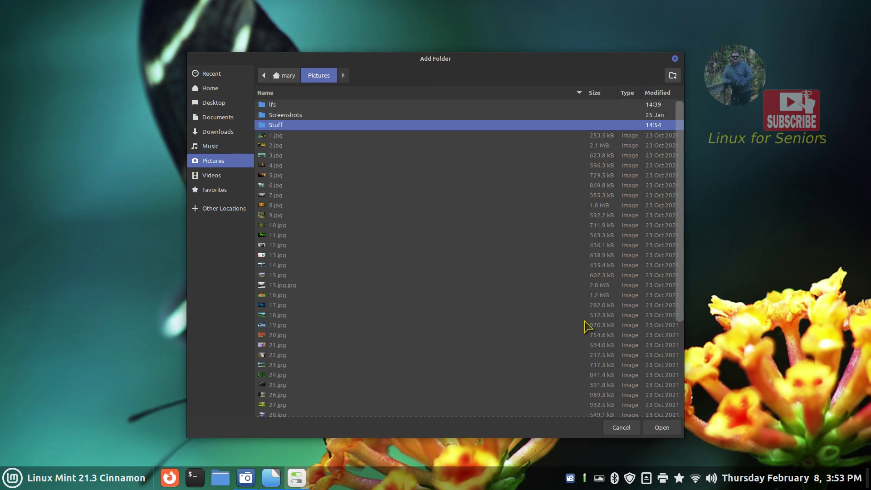
pyautogui.click(662, 427)
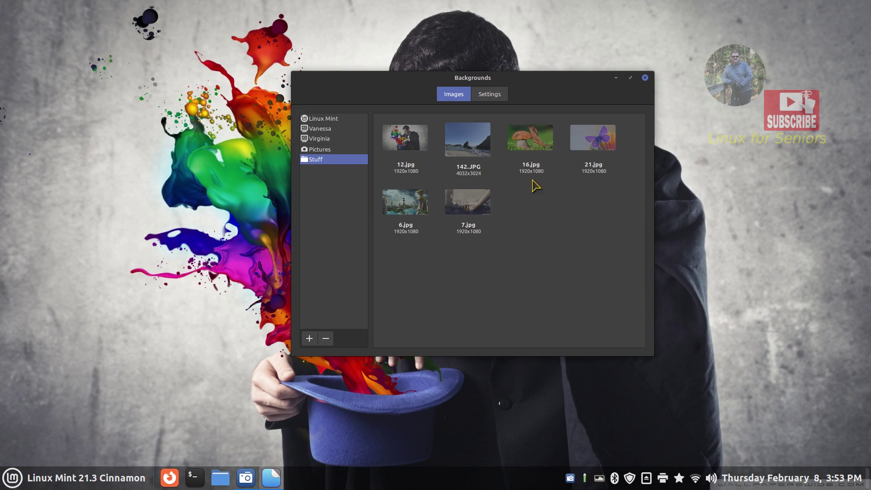
# Remove the Pictures folder from the wallpaper sources, leaving Stuff's six images
pyautogui.moveTo(528, 78); pyautogui.dragTo(379, 80)
pyautogui.click(340, 95)
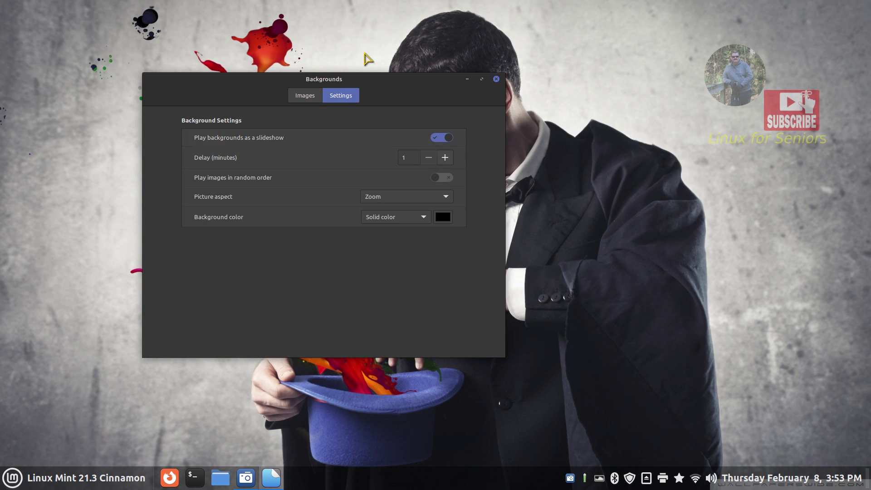
pyautogui.click(304, 99)
pyautogui.moveTo(379, 73); pyautogui.dragTo(545, 77)
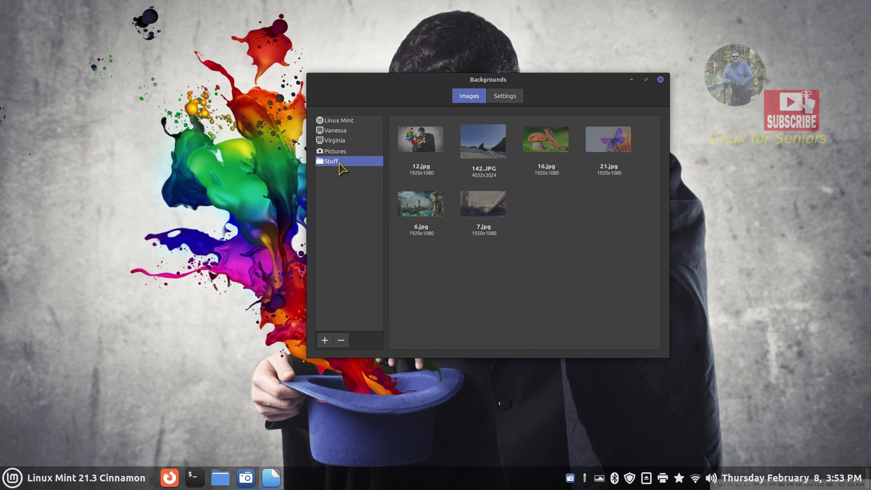
pyautogui.click(333, 152)
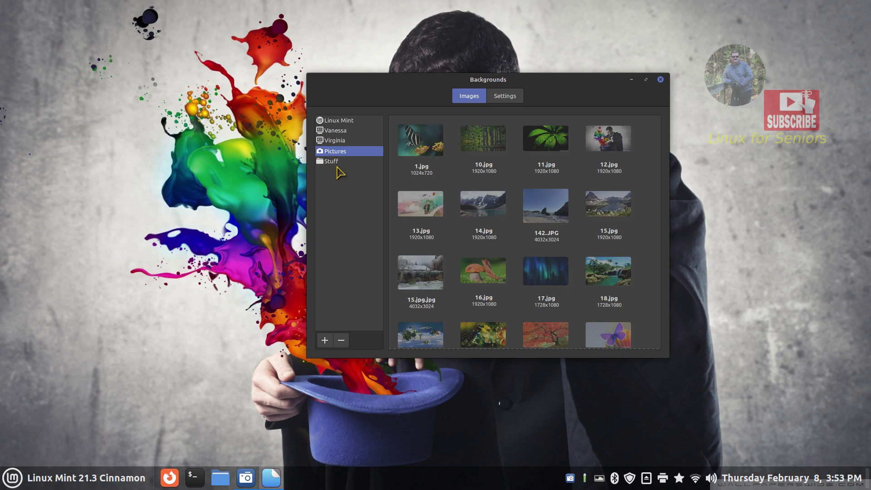
pyautogui.click(341, 340)
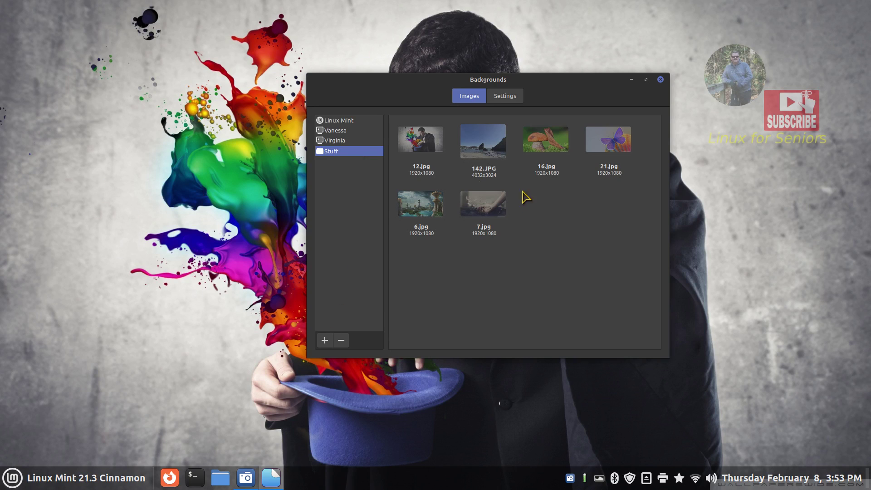
pyautogui.click(220, 477)
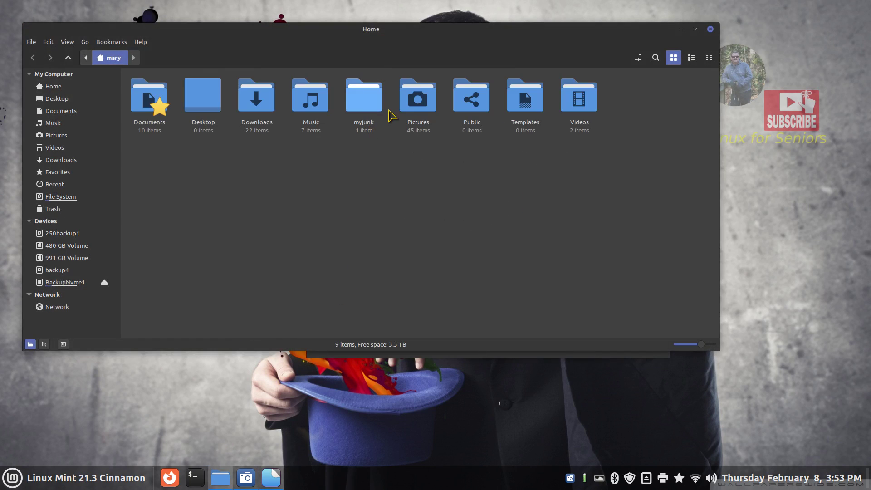
pyautogui.doubleClick(417, 100)
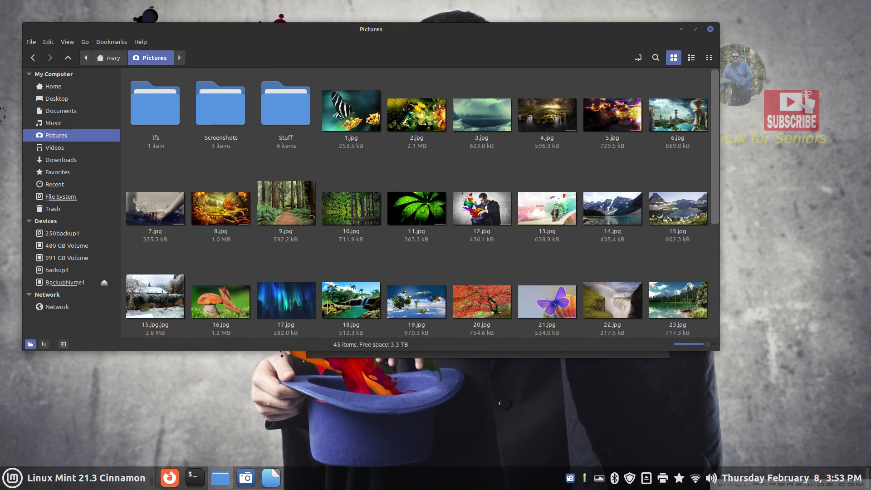
pyautogui.doubleClick(284, 112)
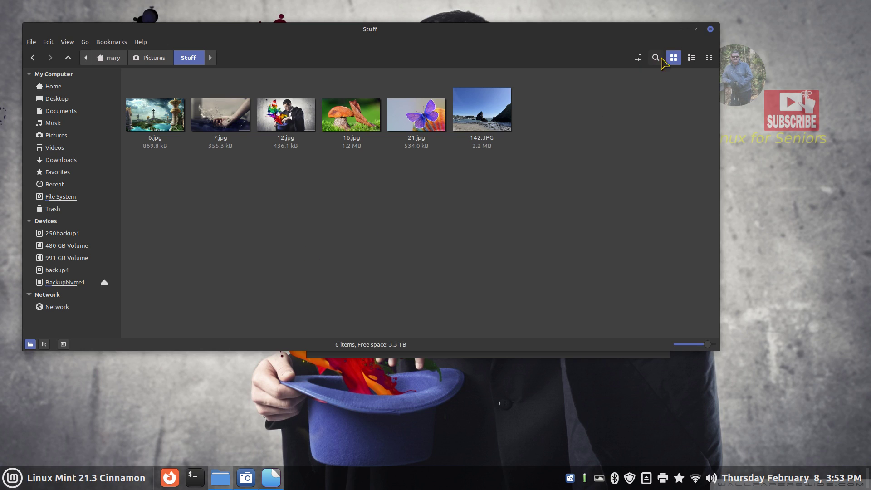
pyautogui.click(710, 29)
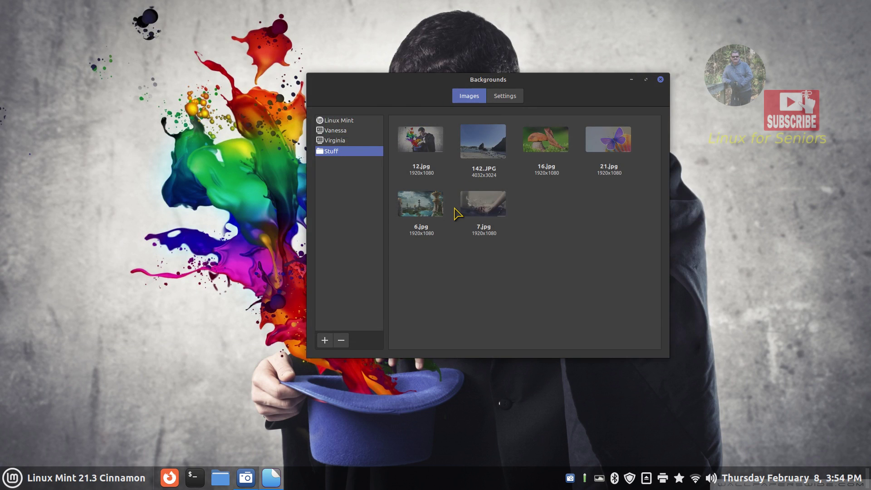
pyautogui.moveTo(559, 86); pyautogui.dragTo(439, 80)
pyautogui.click(384, 91)
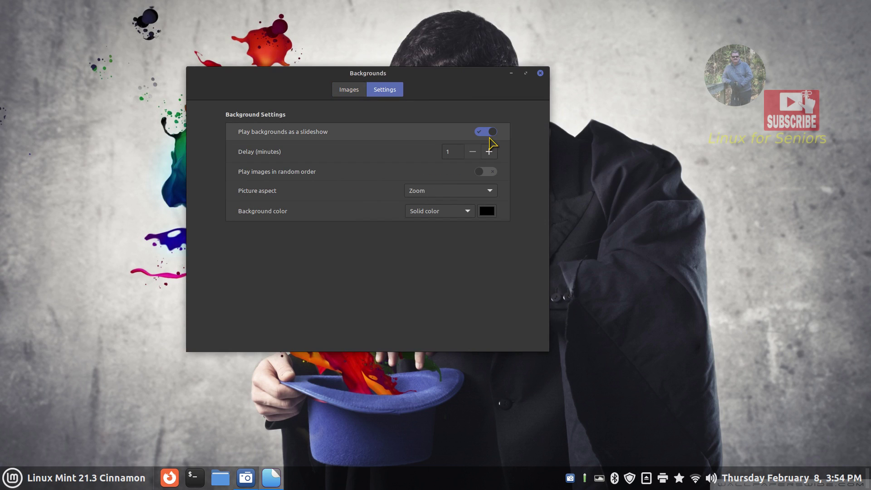
pyautogui.click(598, 477)
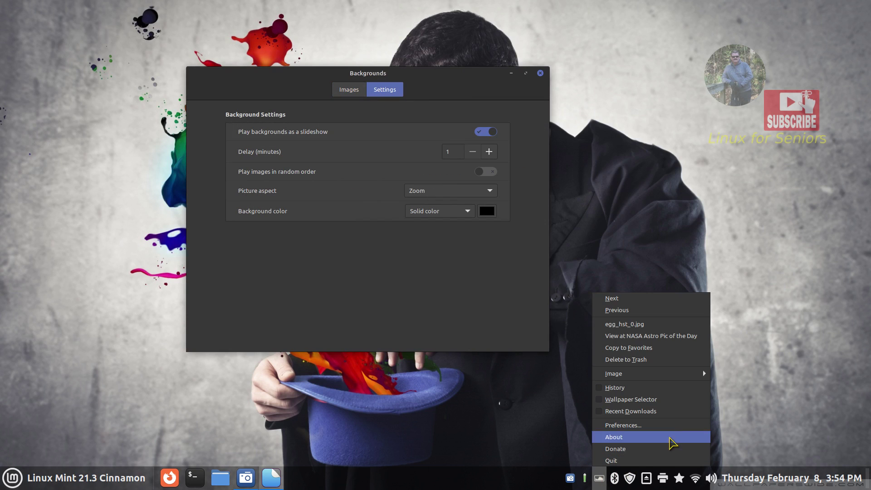
pyautogui.click(673, 425)
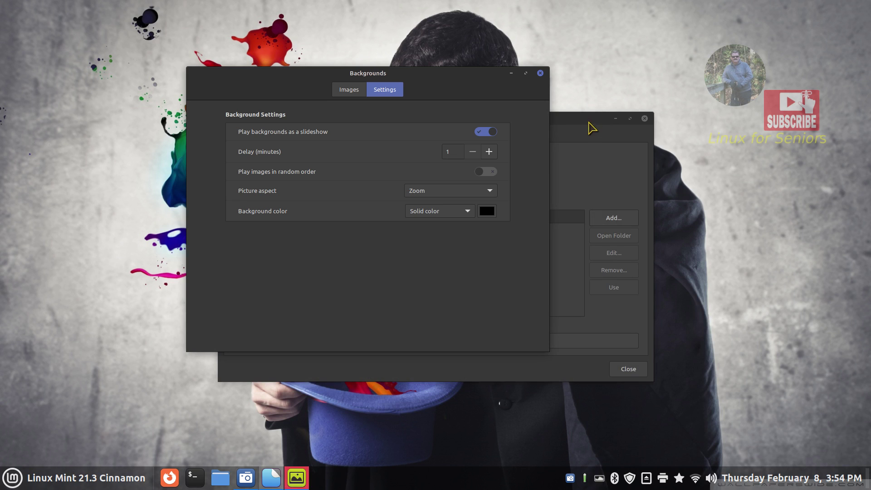
pyautogui.click(587, 127)
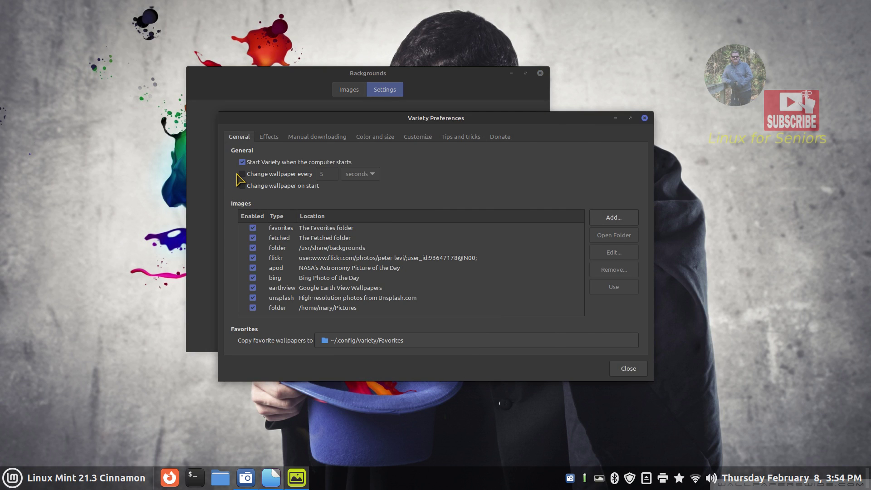
pyautogui.click(443, 83)
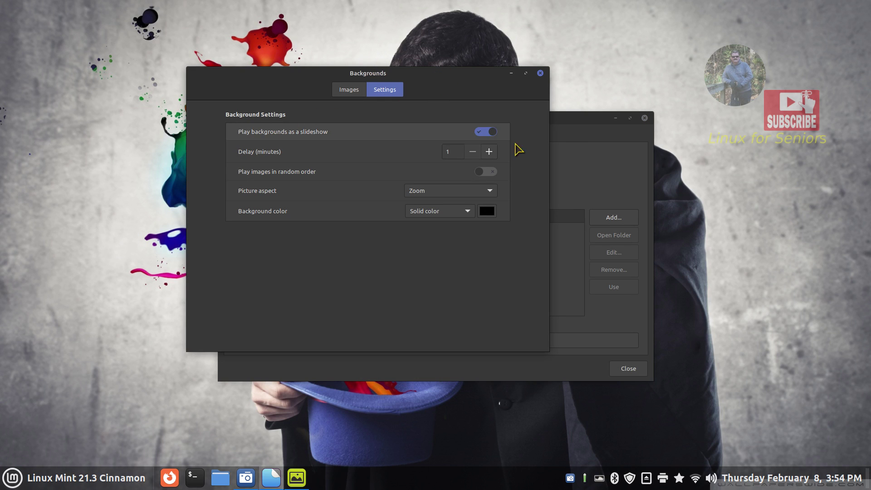
pyautogui.click(594, 128)
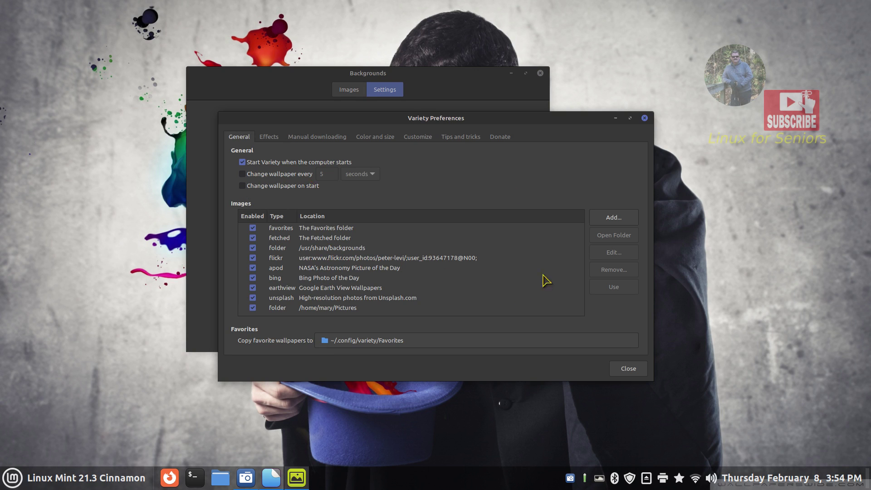
pyautogui.click(644, 118)
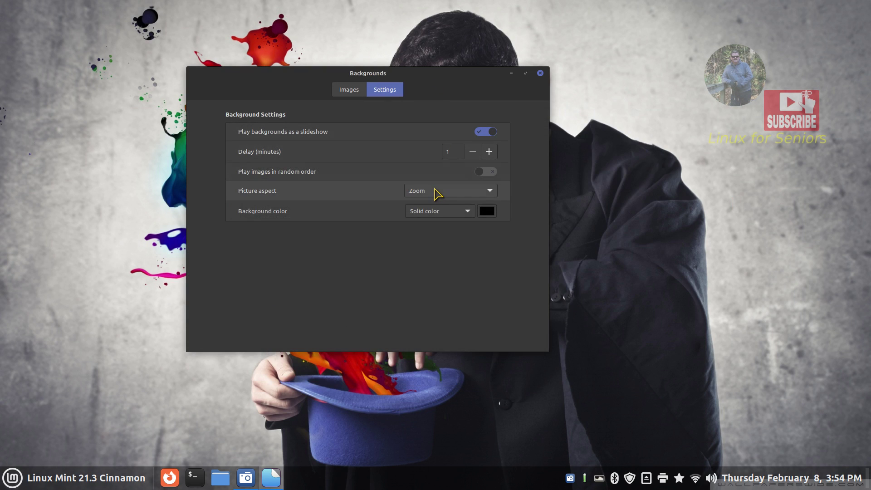
pyautogui.click(348, 90)
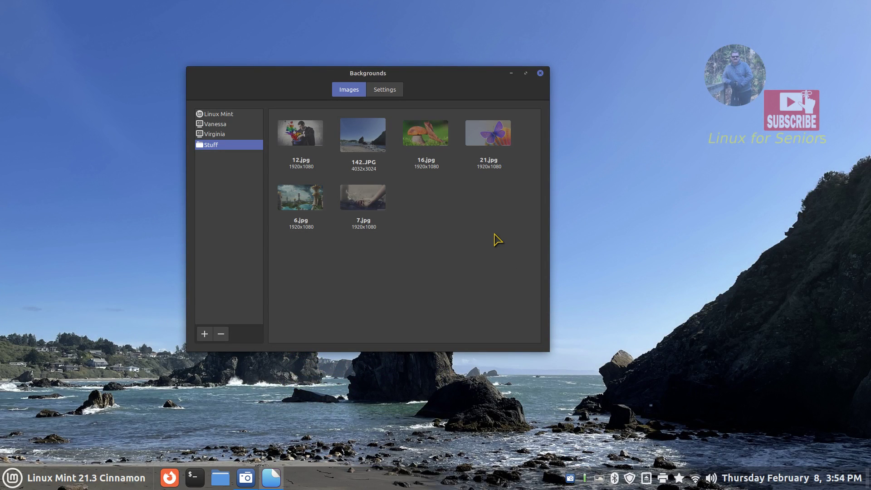
# Switch the background slideshow off in Settings
pyautogui.moveTo(439, 76); pyautogui.dragTo(629, 62)
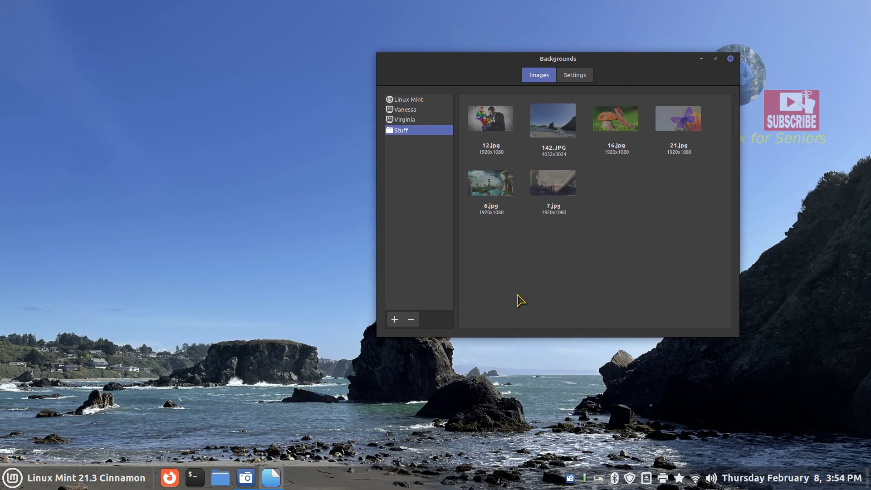
pyautogui.click(575, 76)
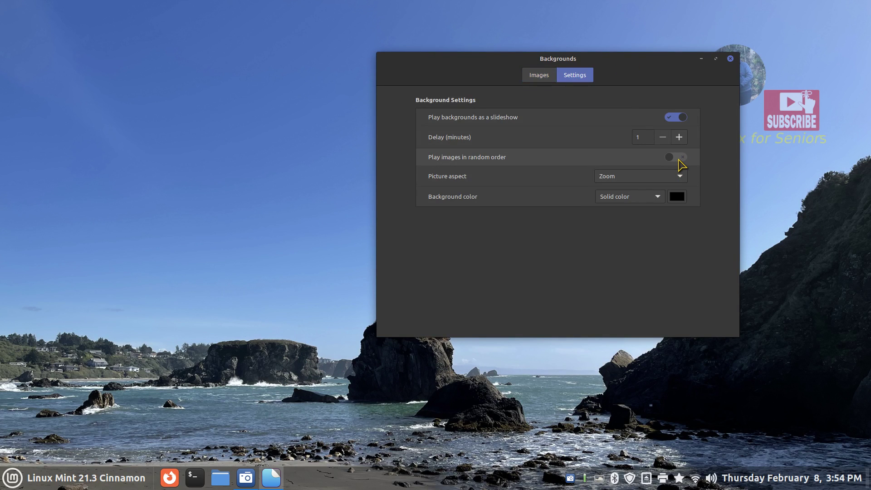
pyautogui.click(538, 76)
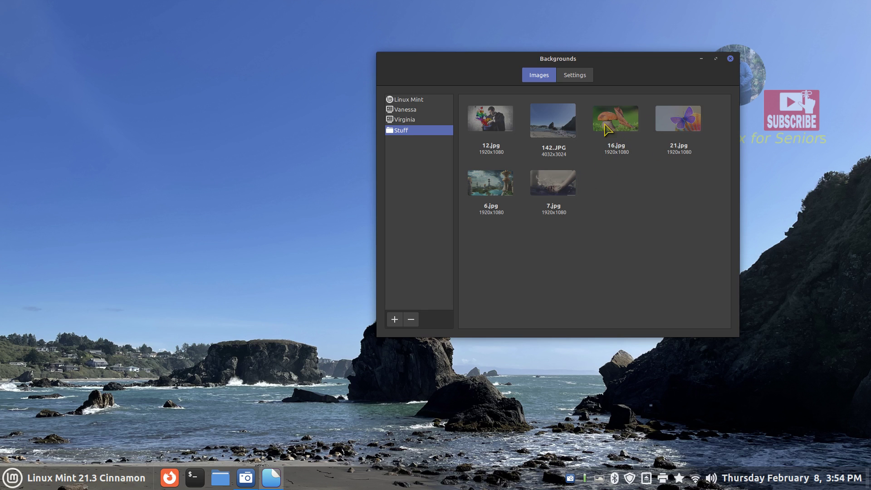
pyautogui.click(575, 76)
pyautogui.click(669, 119)
pyautogui.click(669, 118)
pyautogui.click(540, 75)
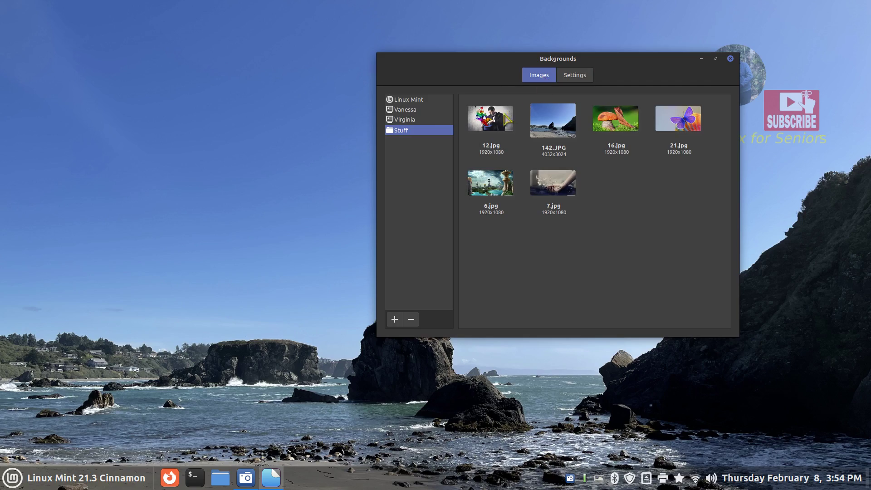
# Set 12.jpg, 142.JPG, 16.jpg, 21.jpg, 7.jpg, then 6.jpg as wallpaper and close Backgrounds
pyautogui.click(500, 117)
pyautogui.click(552, 120)
pyautogui.click(613, 118)
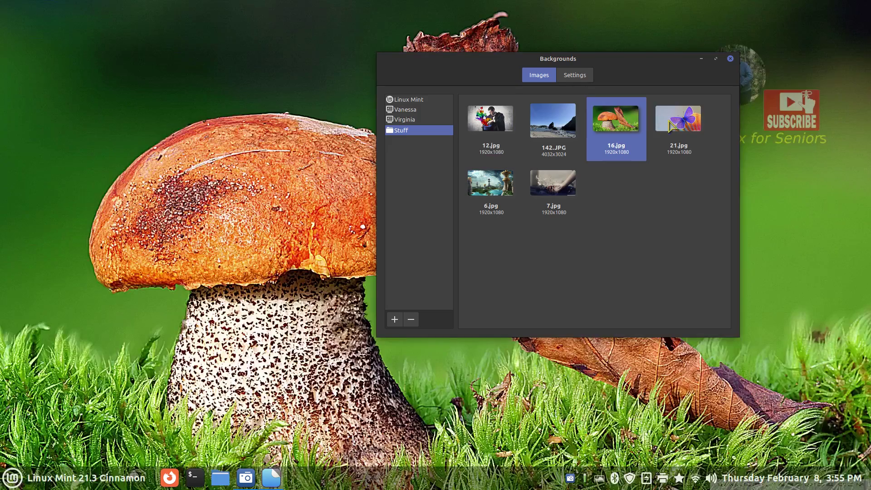
pyautogui.click(672, 123)
pyautogui.click(544, 185)
pyautogui.click(504, 187)
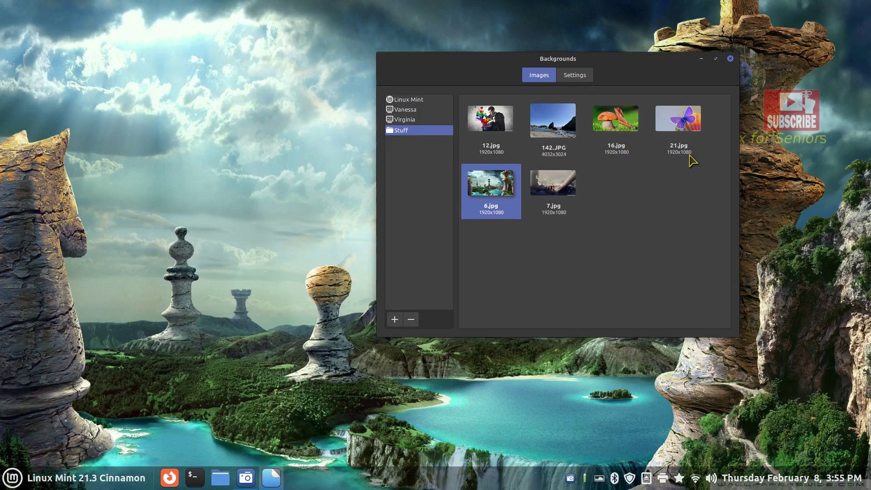
pyautogui.click(730, 58)
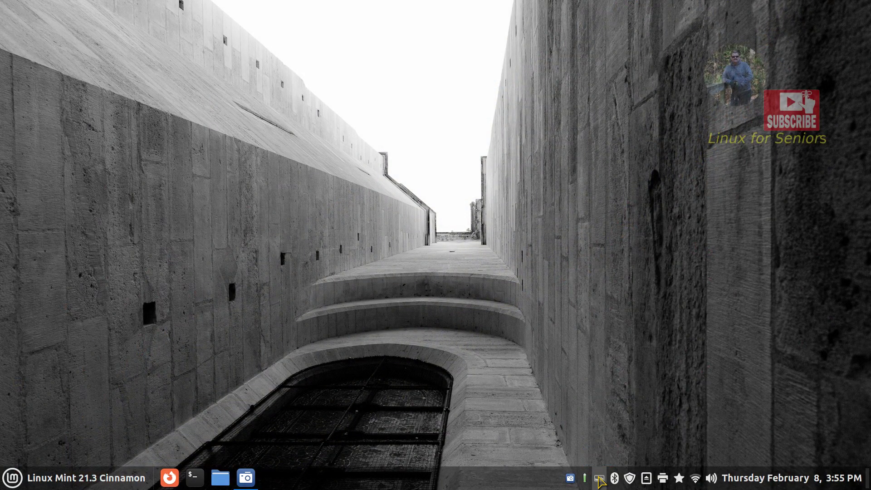
# Tick 'Change wallpaper every' 5 seconds in Variety's Preferences and close them
pyautogui.click(599, 480)
pyautogui.click(641, 410)
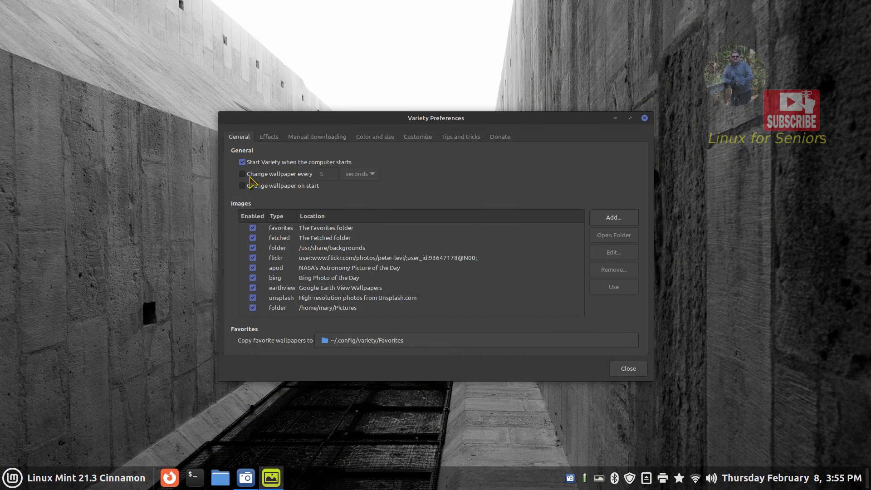
pyautogui.click(243, 174)
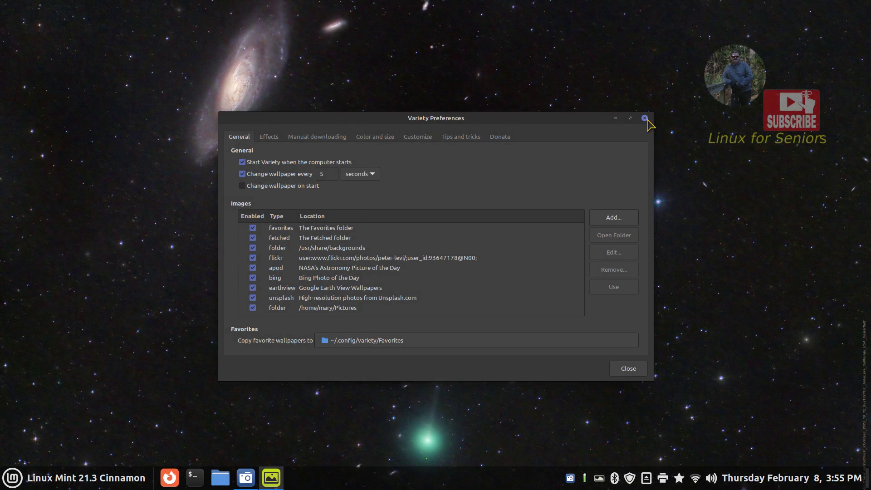
pyautogui.click(644, 118)
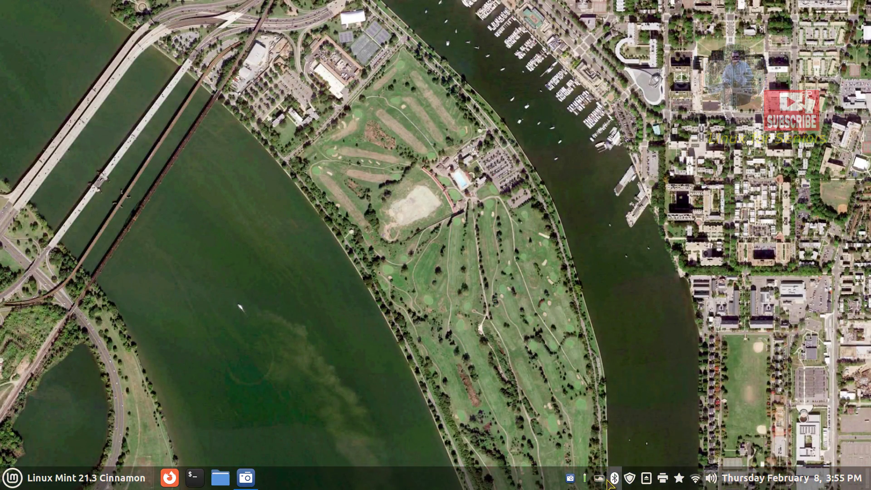
pyautogui.click(600, 478)
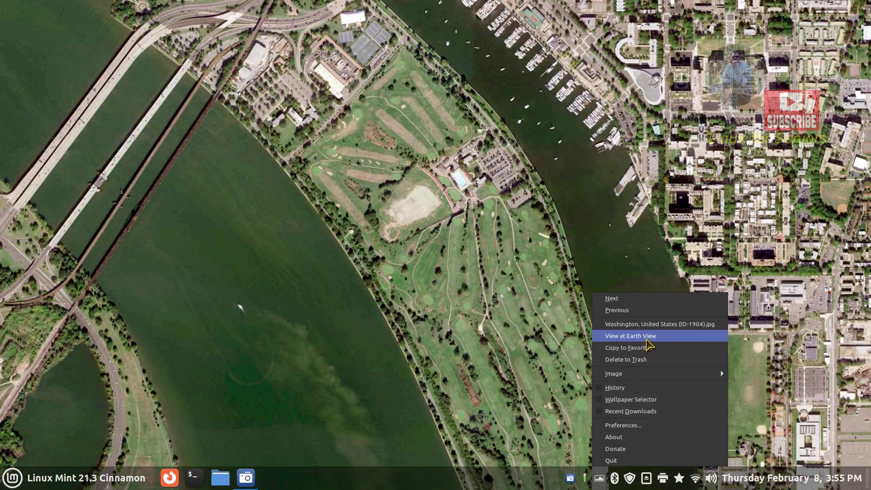
pyautogui.click(647, 345)
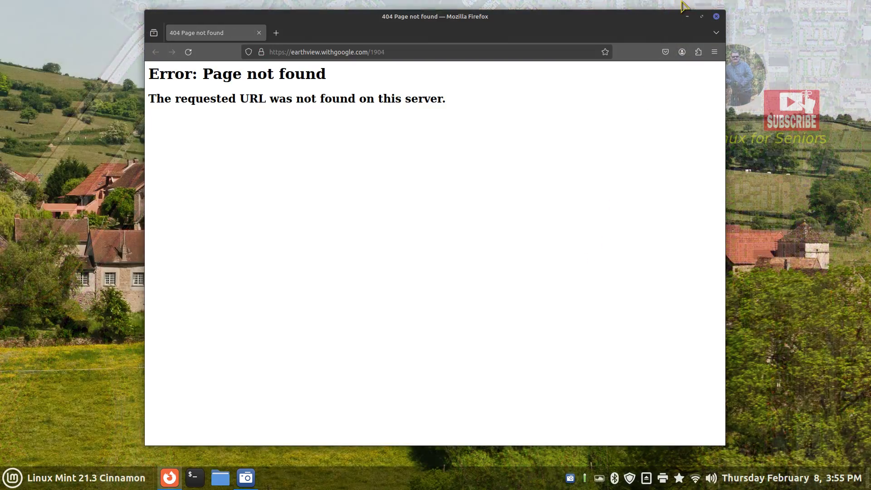
pyautogui.click(715, 17)
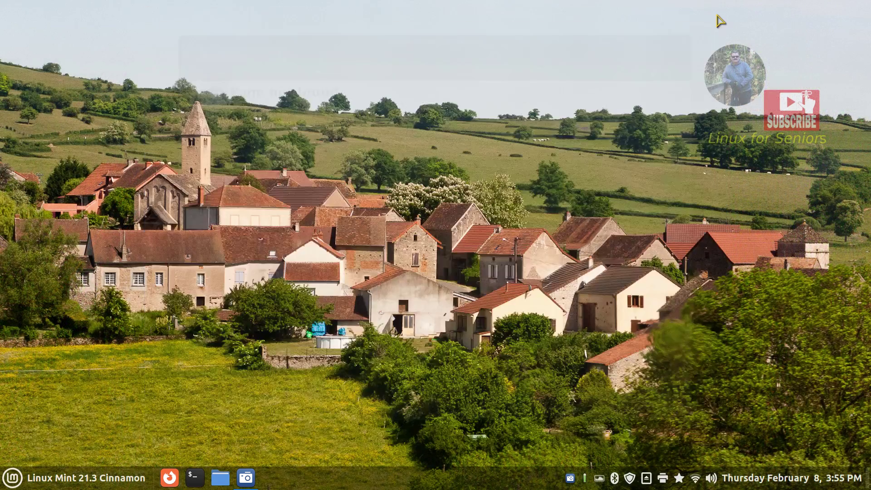
pyautogui.click(599, 479)
pyautogui.click(653, 323)
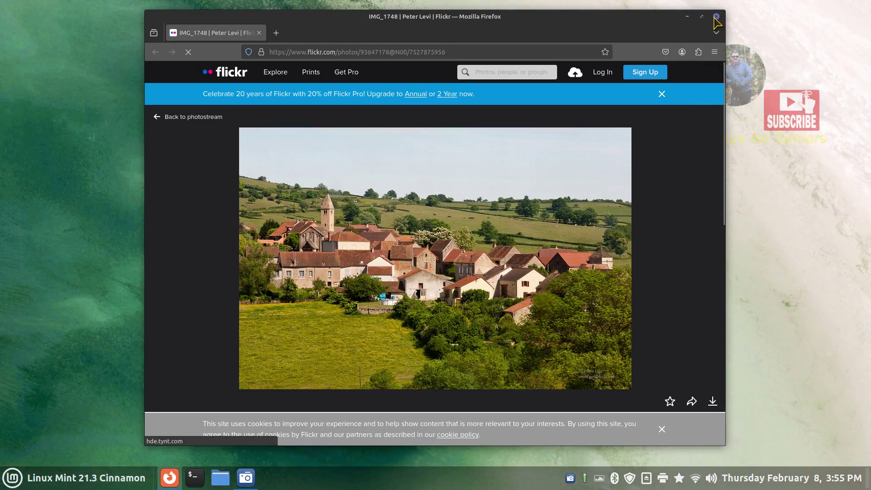
pyautogui.click(716, 16)
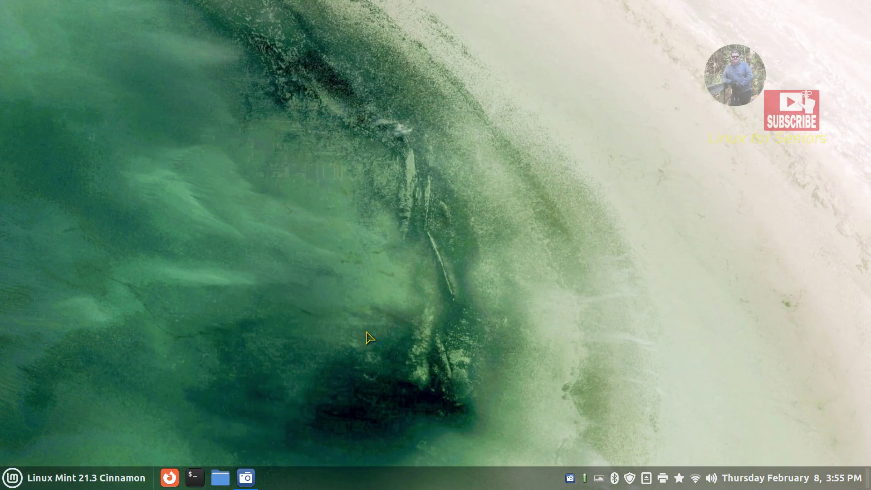